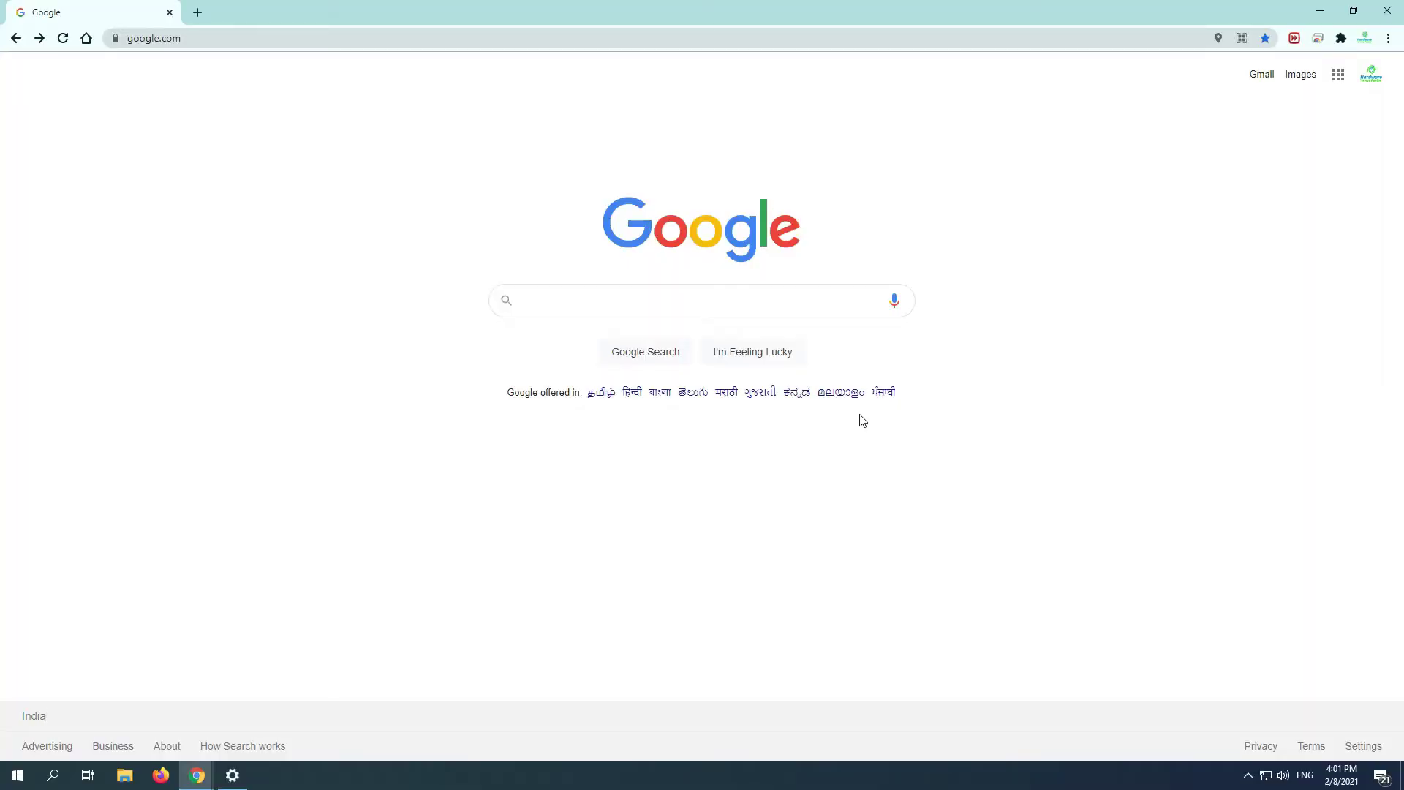
Step: Search Google for xmeters and open the XMeters - Taskbar System Monitoring result on entropy6.com
{"action": "left_click", "coordinate": [852, 299]}
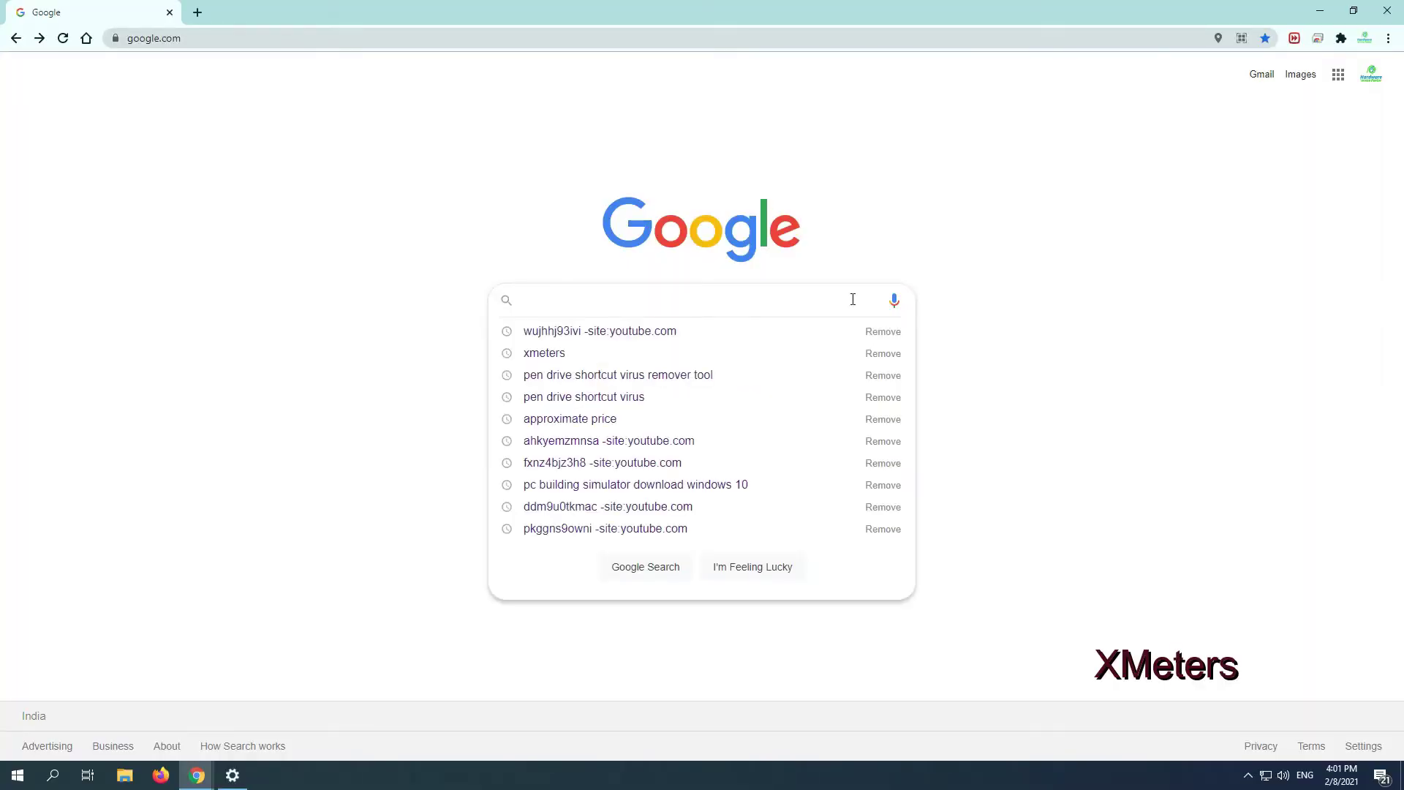
{"action": "type", "text": "xmeters"}
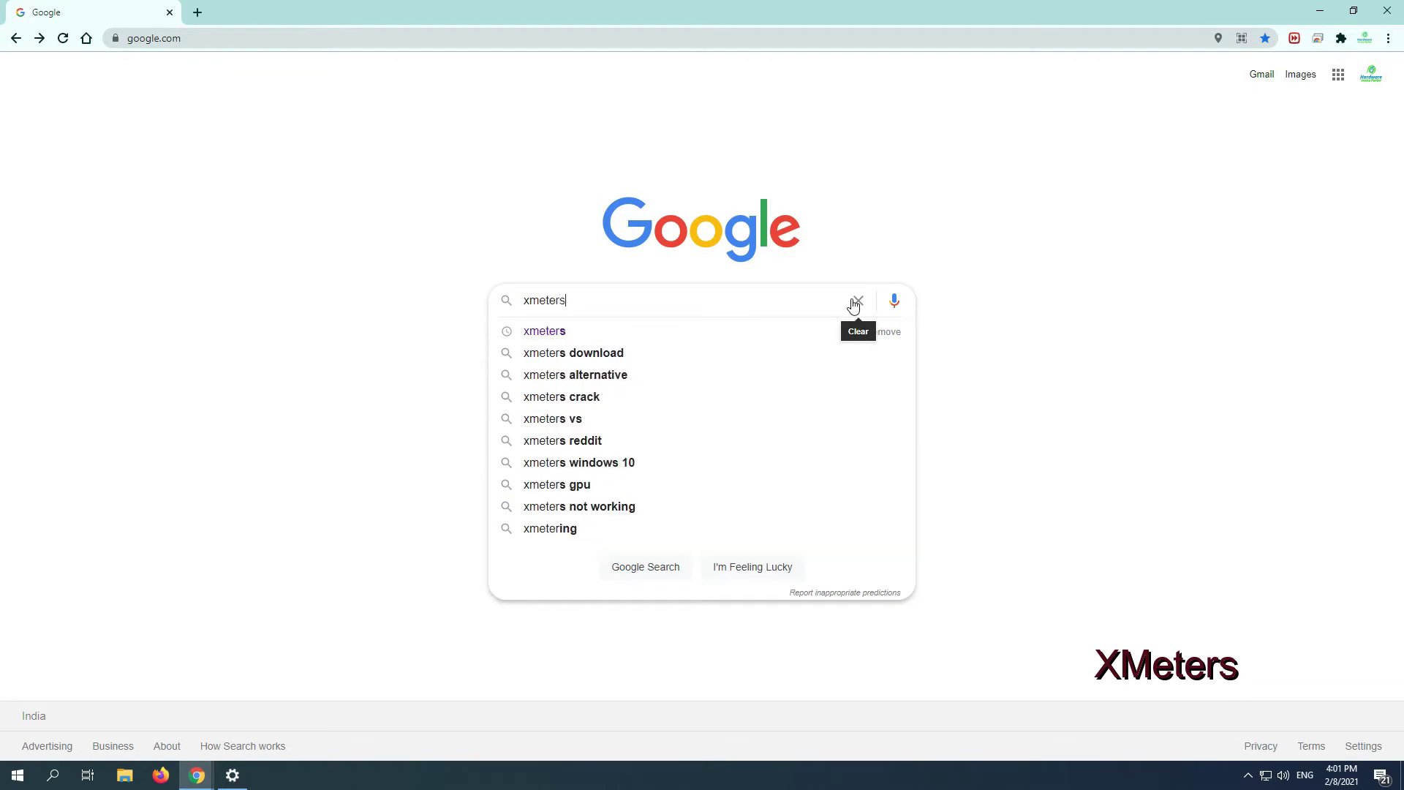
{"action": "key", "text": "Return"}
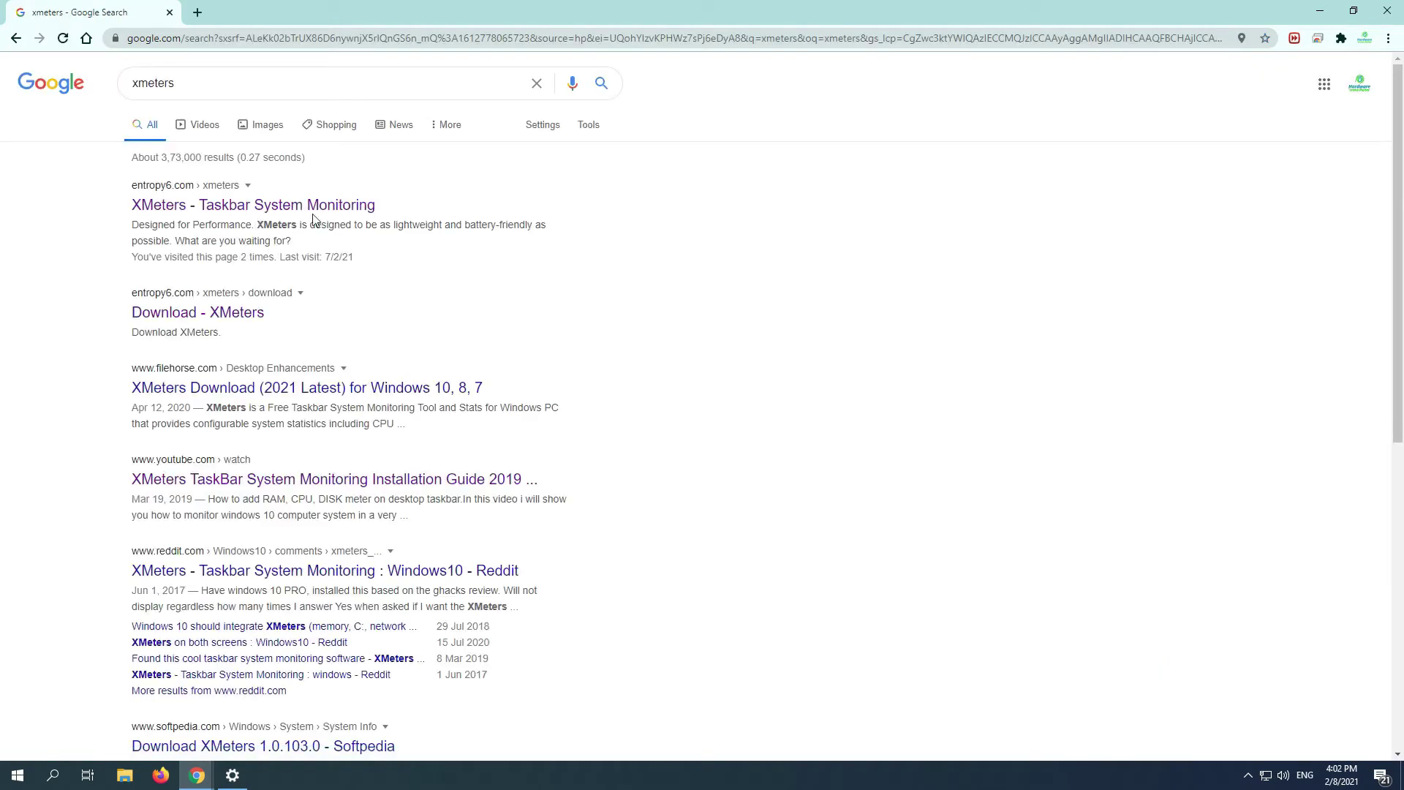
{"action": "left_click", "coordinate": [291, 208]}
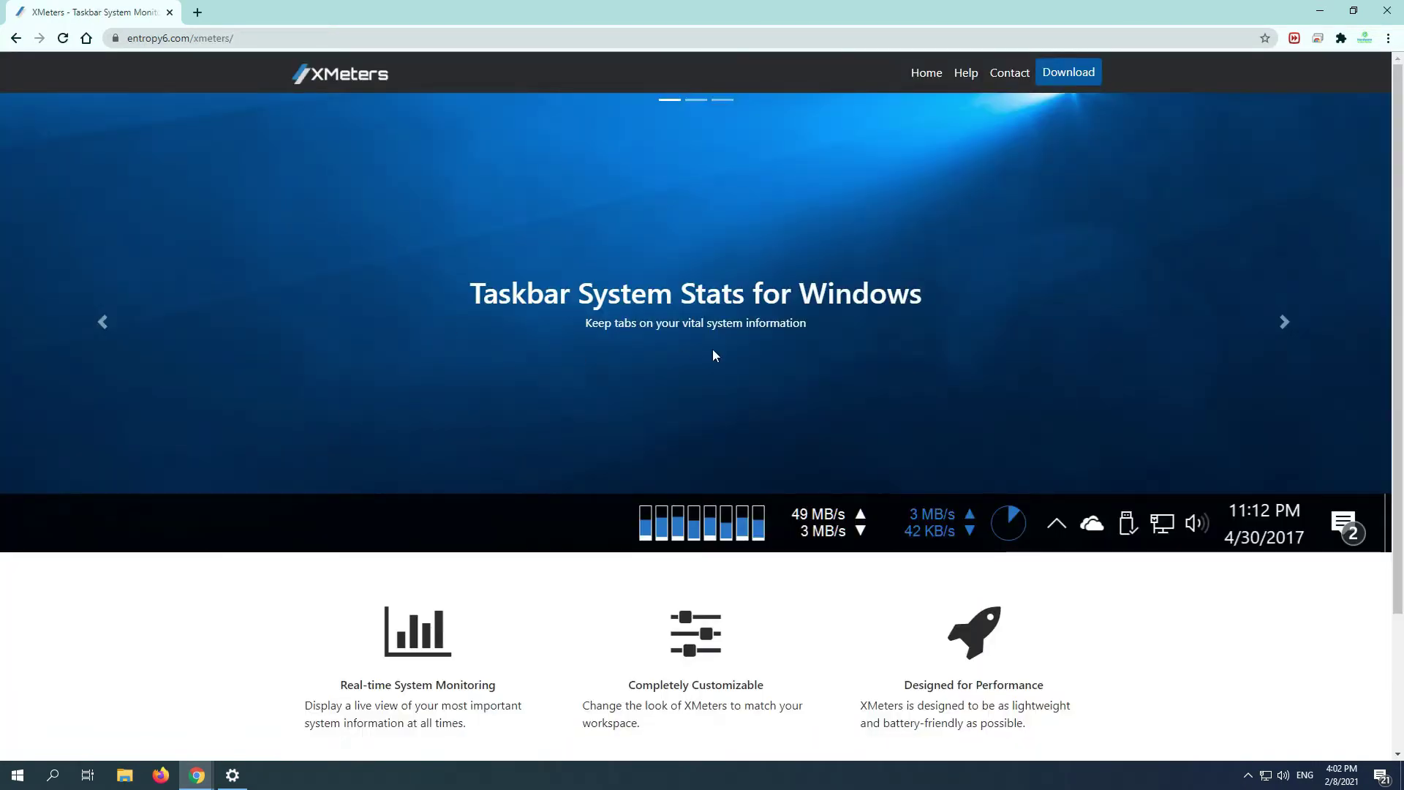
Step: Download the Free edition of XMeters and save XMetersSetup to the Desktop
{"action": "scroll", "coordinate": [322, 201], "scroll_direction": "down", "scroll_amount": 3}
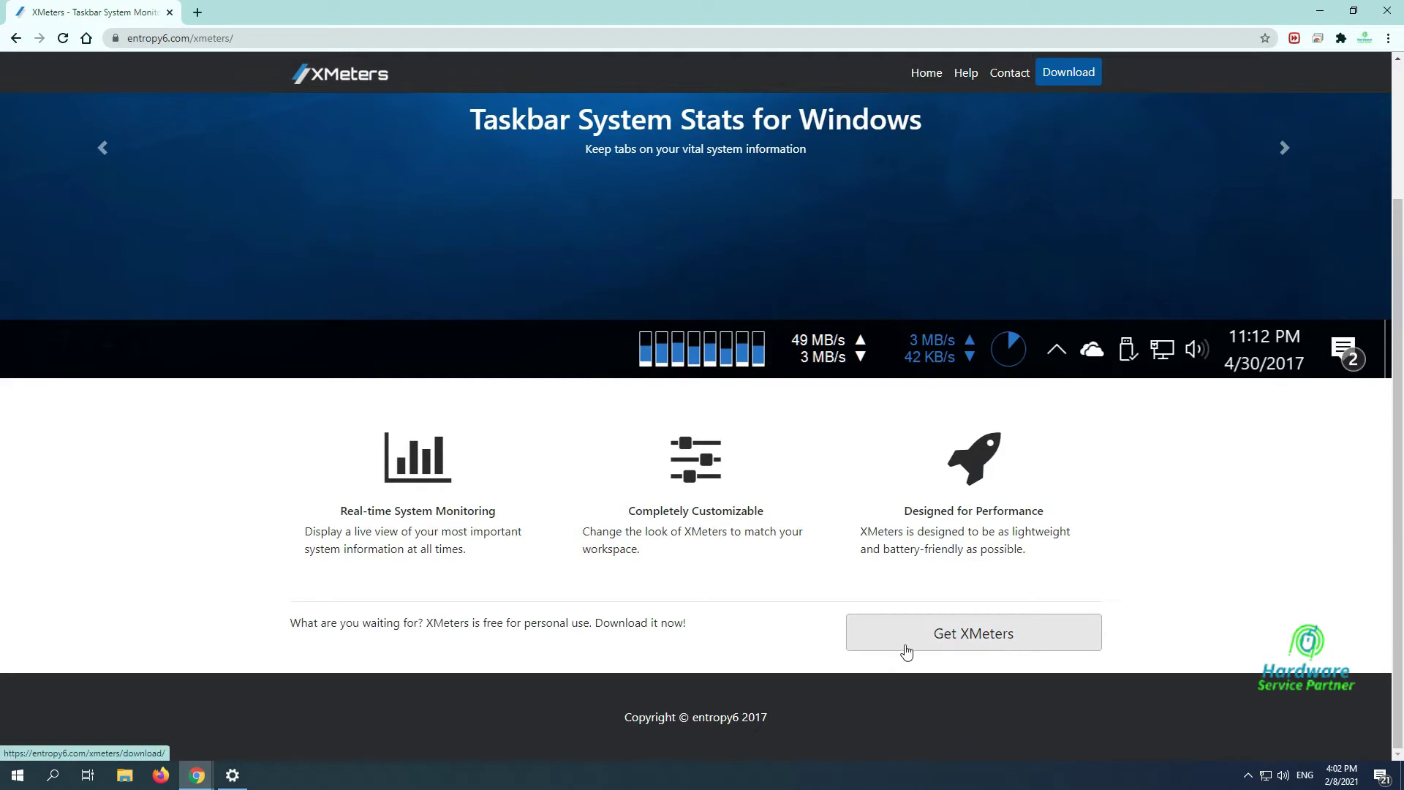
{"action": "left_click", "coordinate": [987, 640]}
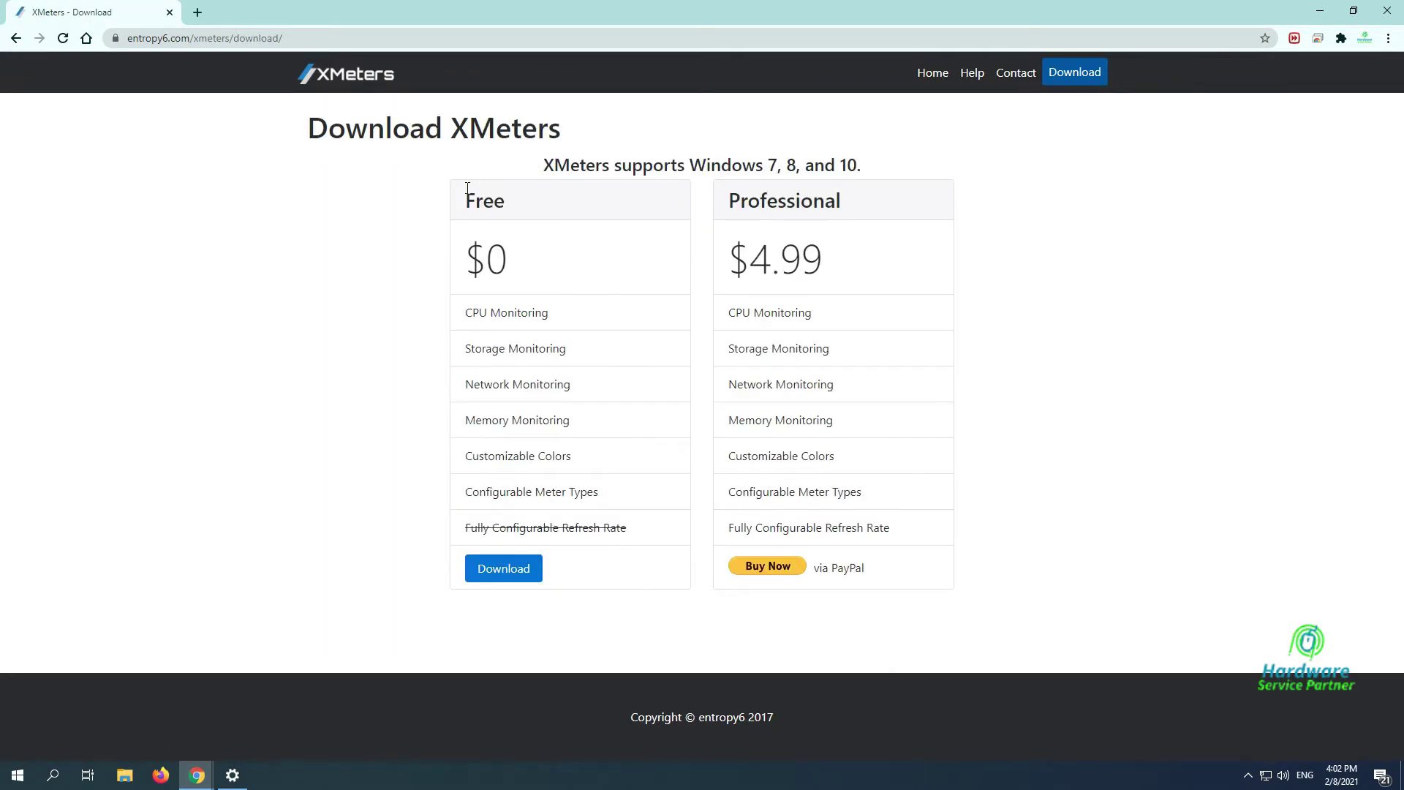
{"action": "left_click", "coordinate": [509, 568]}
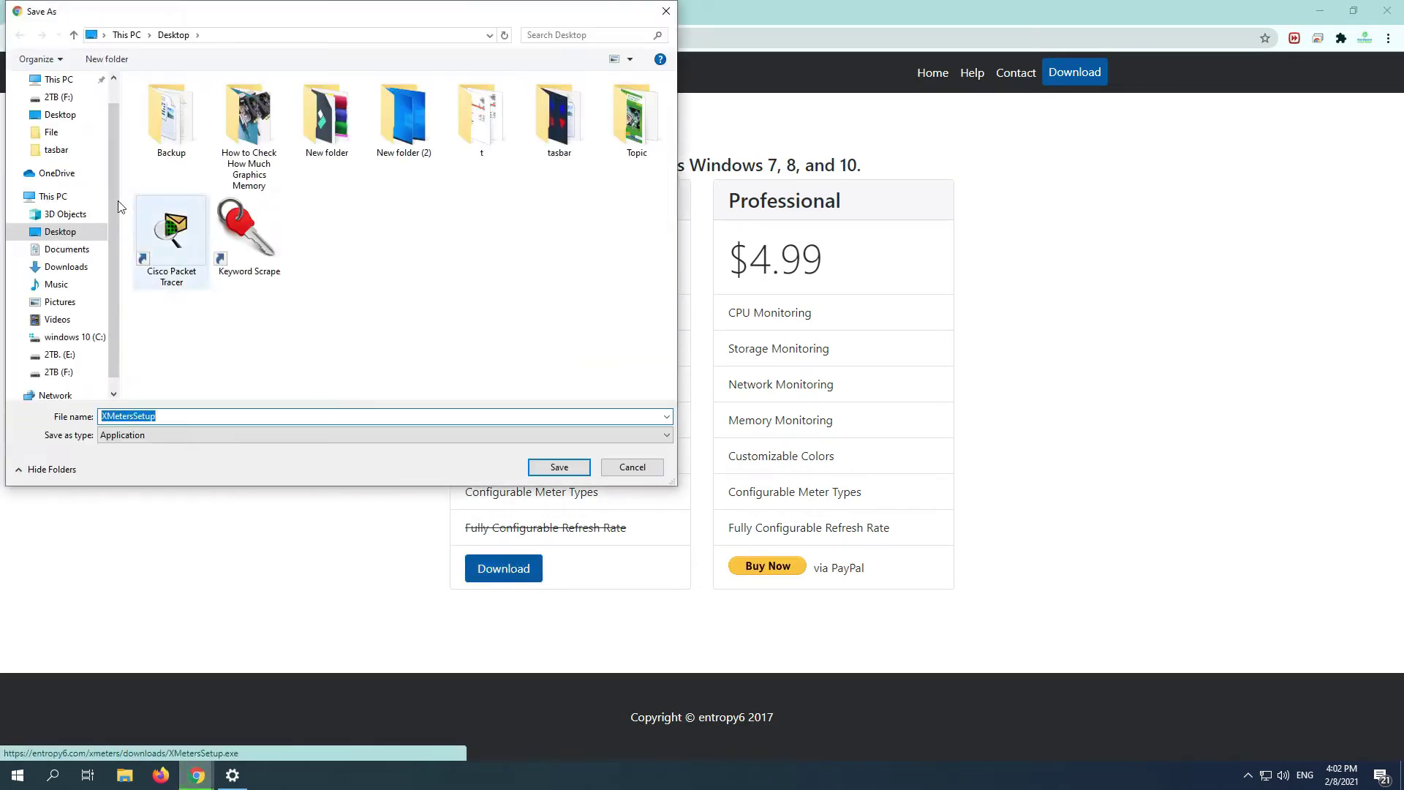
{"action": "left_click", "coordinate": [556, 472]}
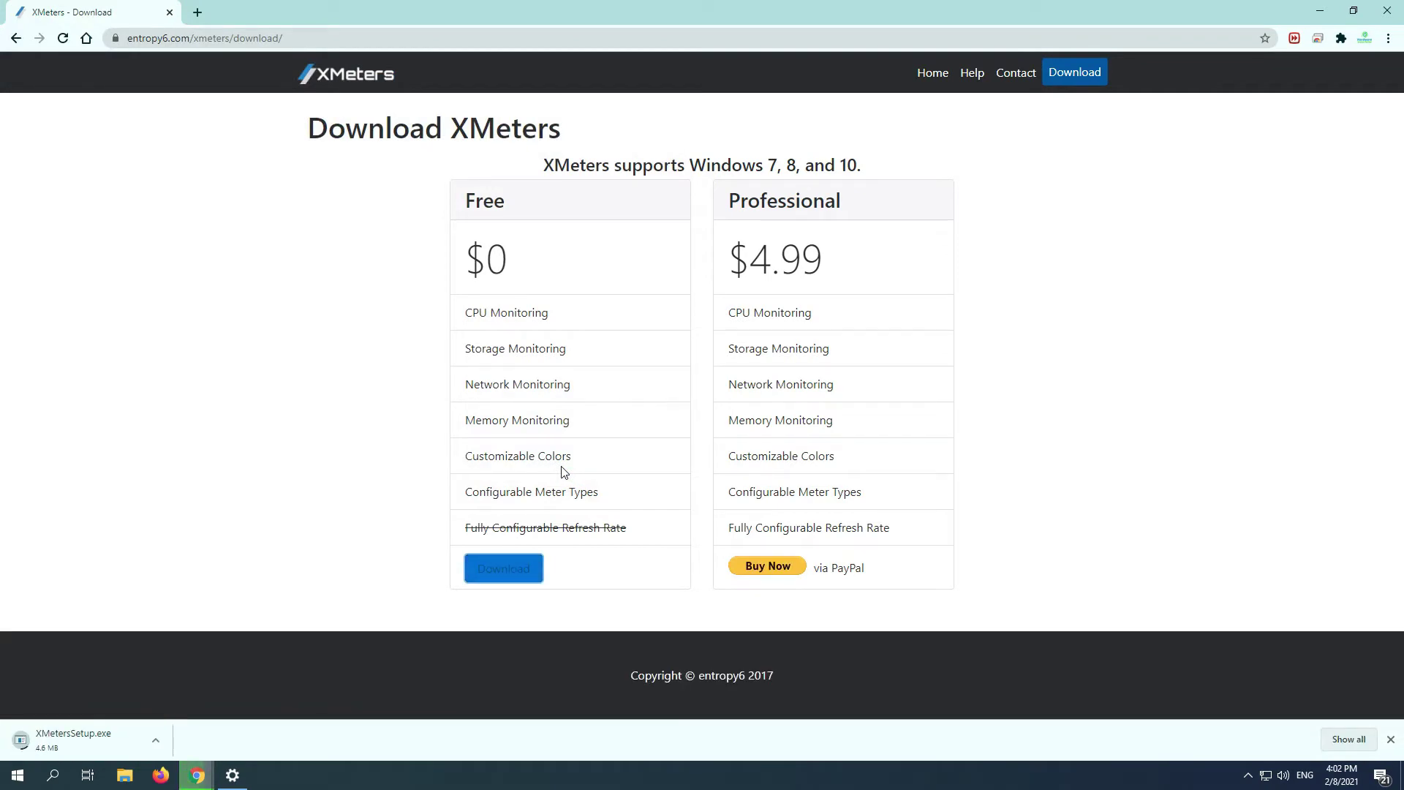
Step: Minimize the browser and move the XMetersSetup file to an open area of the desktop
{"action": "double_click", "coordinate": [681, 5]}
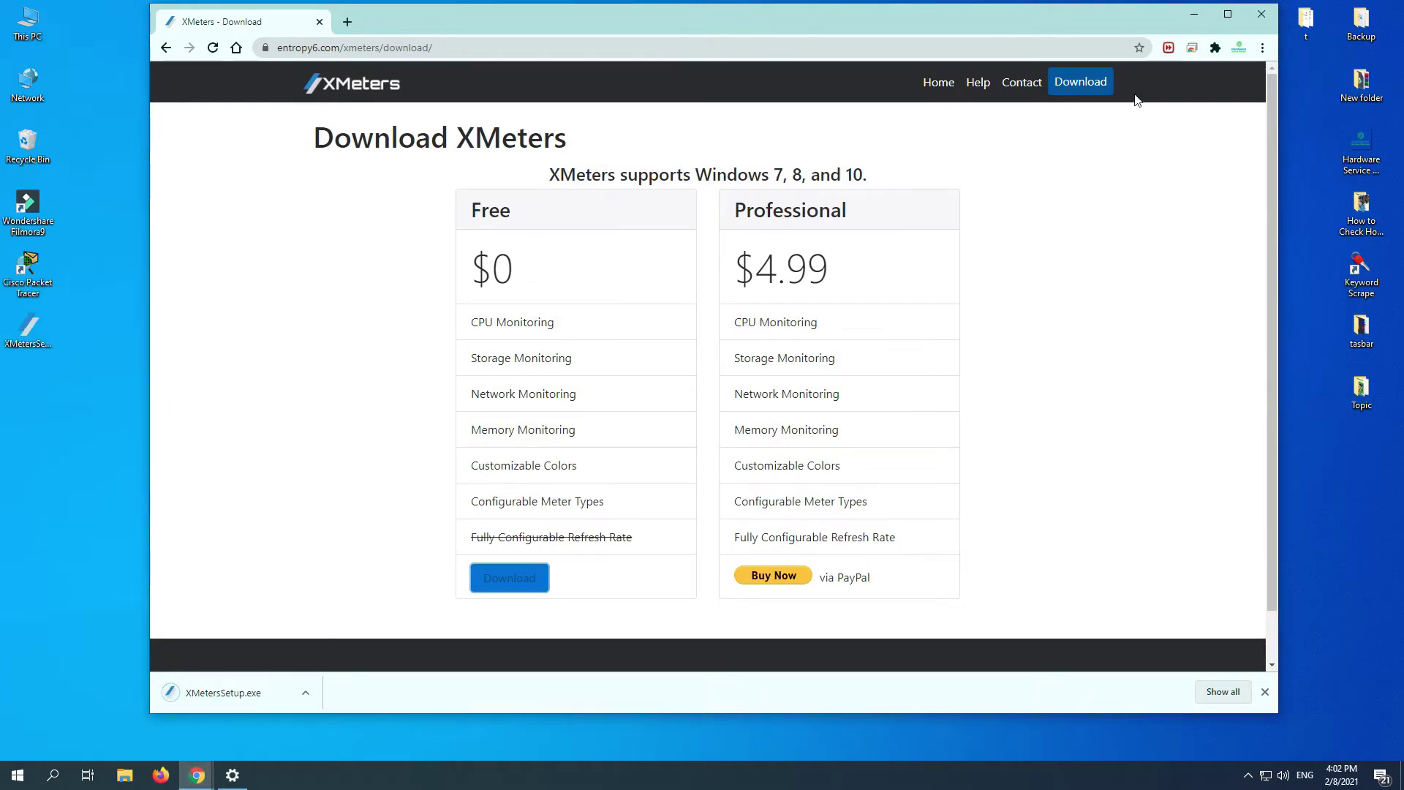
{"action": "left_click", "coordinate": [1194, 16]}
{"action": "left_click_drag", "start_coordinate": [39, 327], "coordinate": [418, 277]}
{"action": "left_click", "coordinate": [1376, 696]}
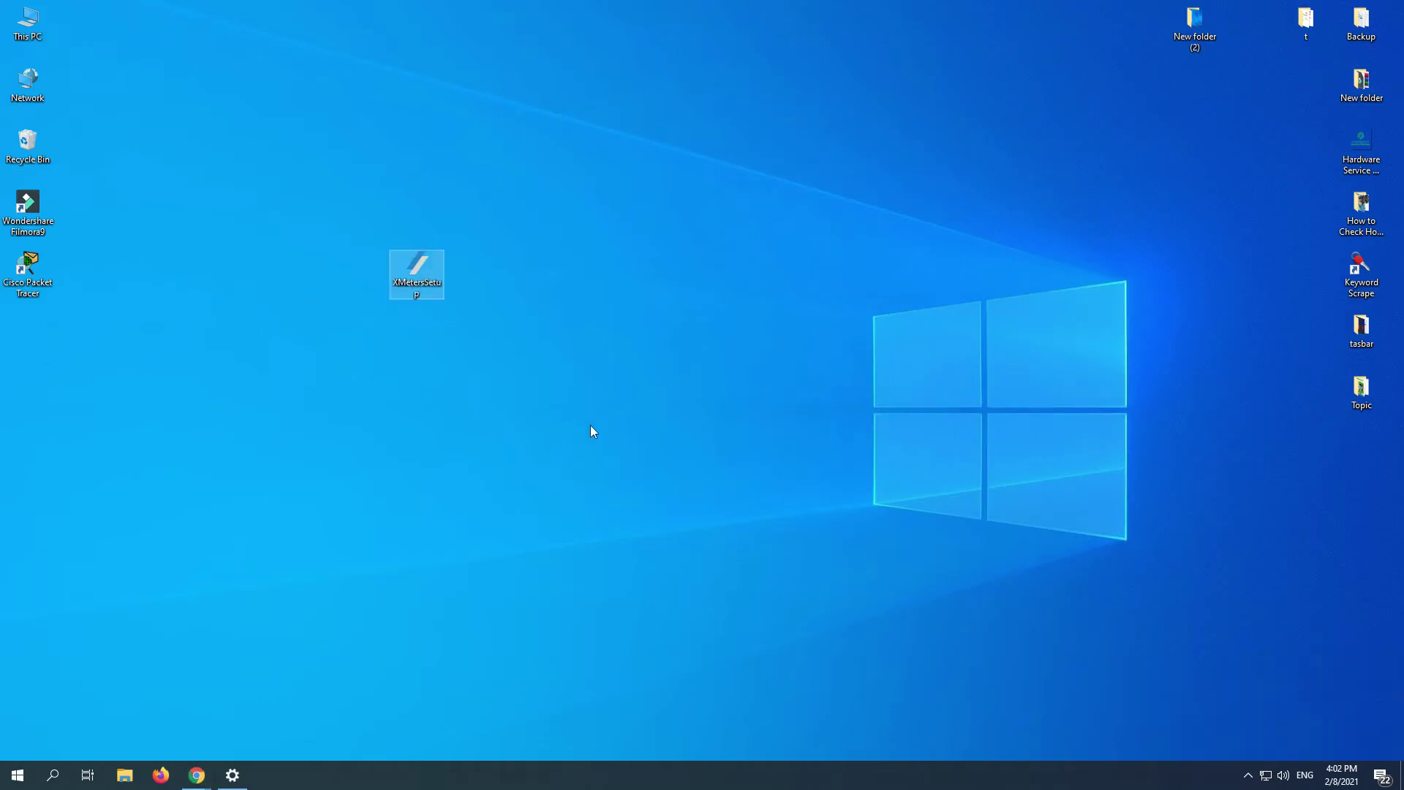
Step: Run XMetersSetup and install XMeters, choosing not to close the applications that are using its files
{"action": "double_click", "coordinate": [414, 269]}
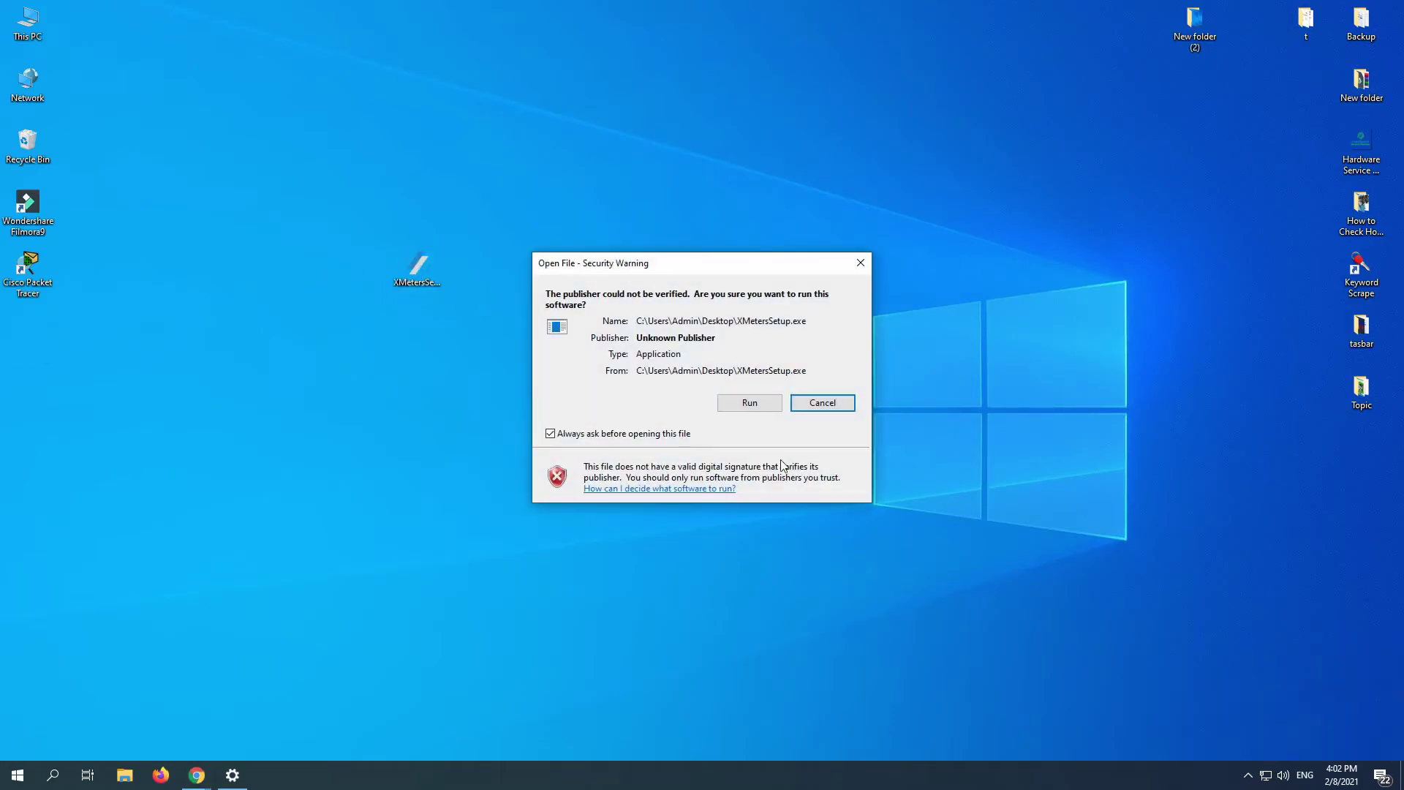
{"action": "left_click", "coordinate": [751, 403]}
{"action": "left_click", "coordinate": [684, 453]}
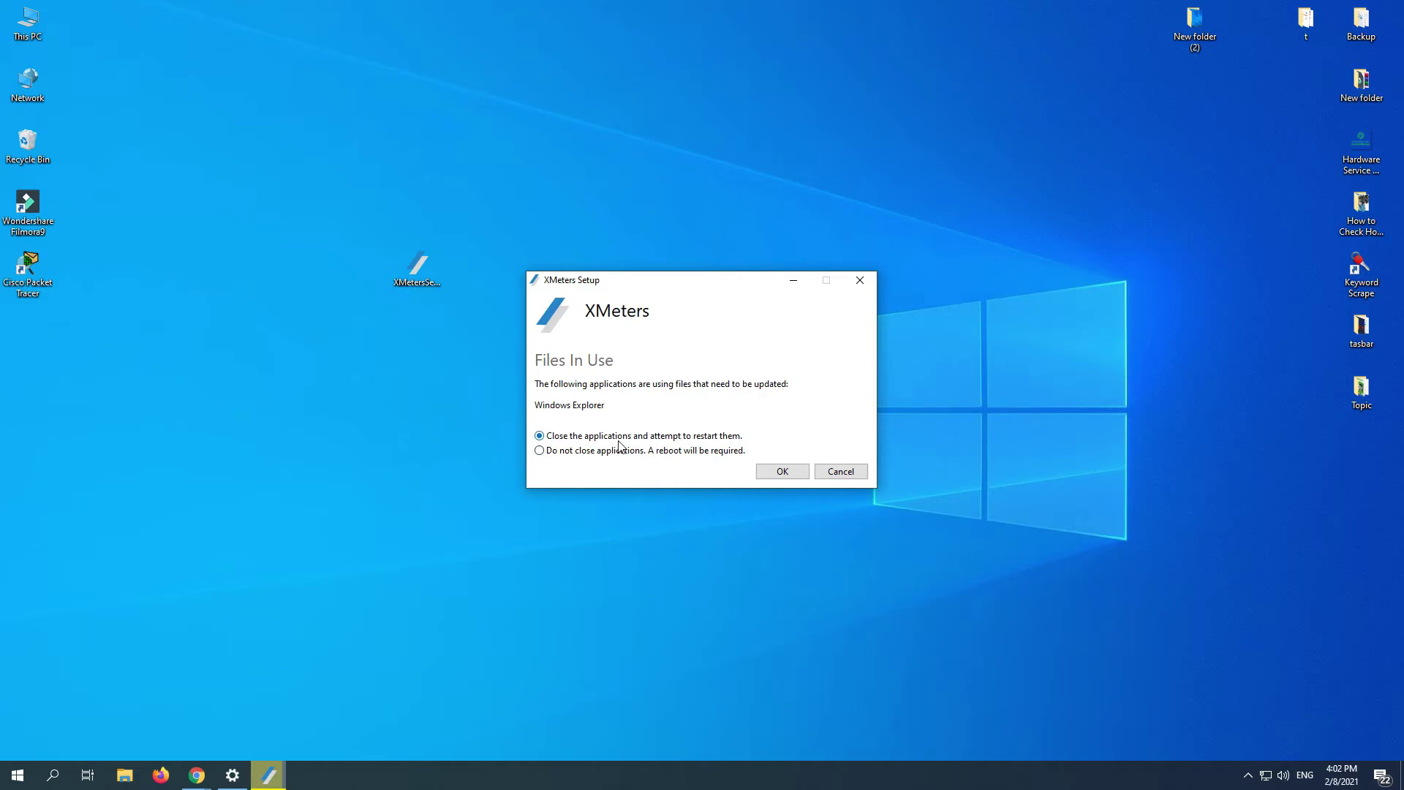
{"action": "left_click", "coordinate": [540, 451]}
{"action": "left_click", "coordinate": [788, 476]}
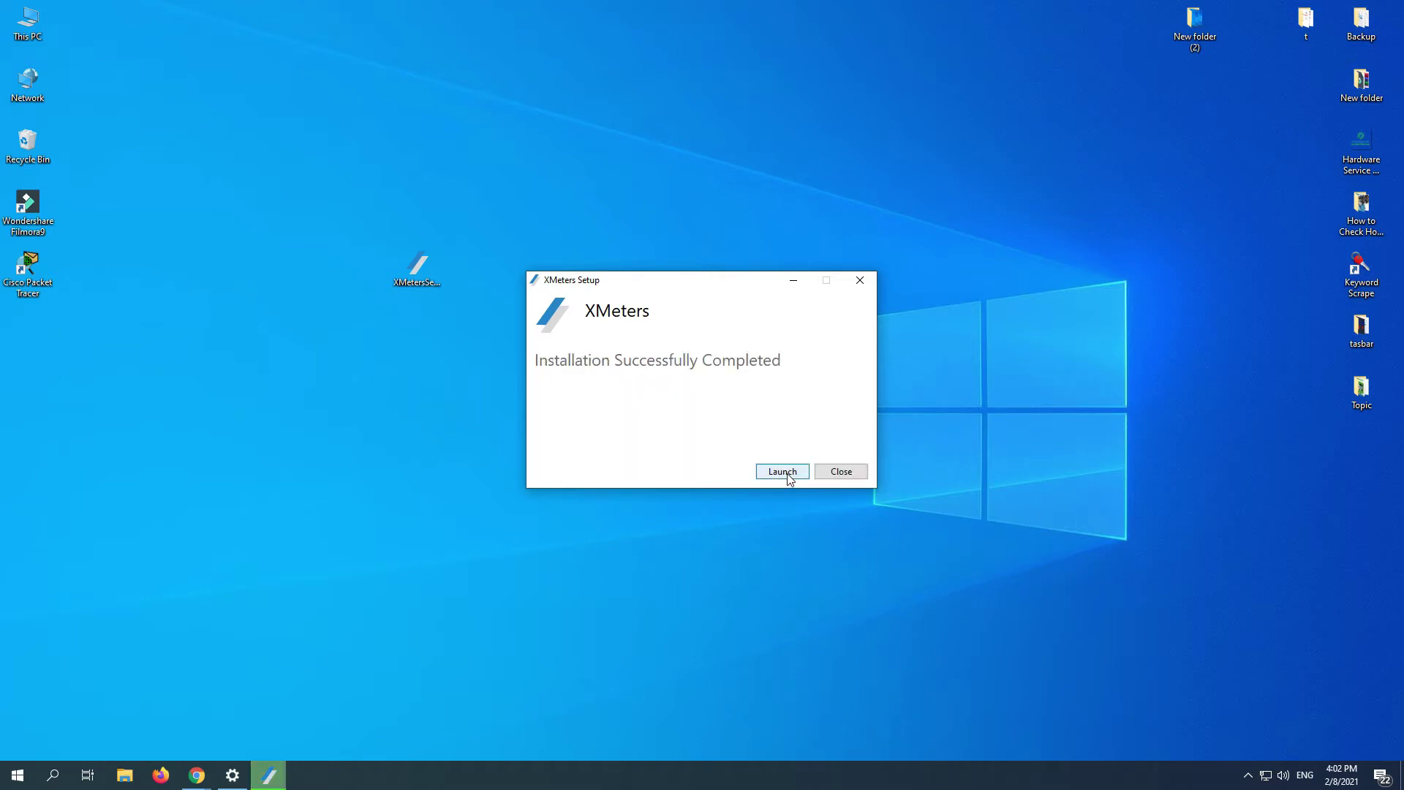
Step: Launch XMeters from the finished installer and allow its toolbar on the taskbar
{"action": "left_click", "coordinate": [782, 472]}
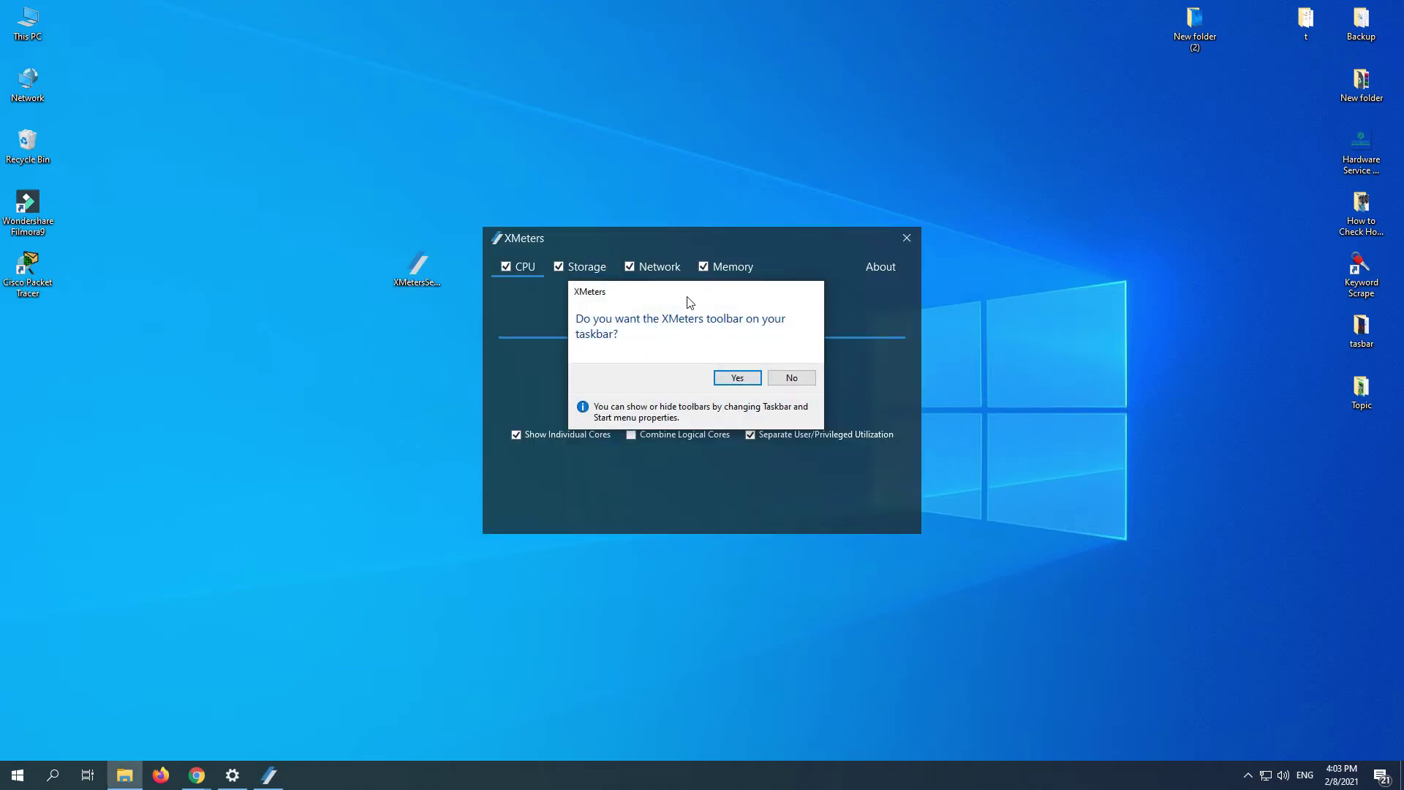
{"action": "left_click_drag", "start_coordinate": [690, 302], "coordinate": [1059, 506]}
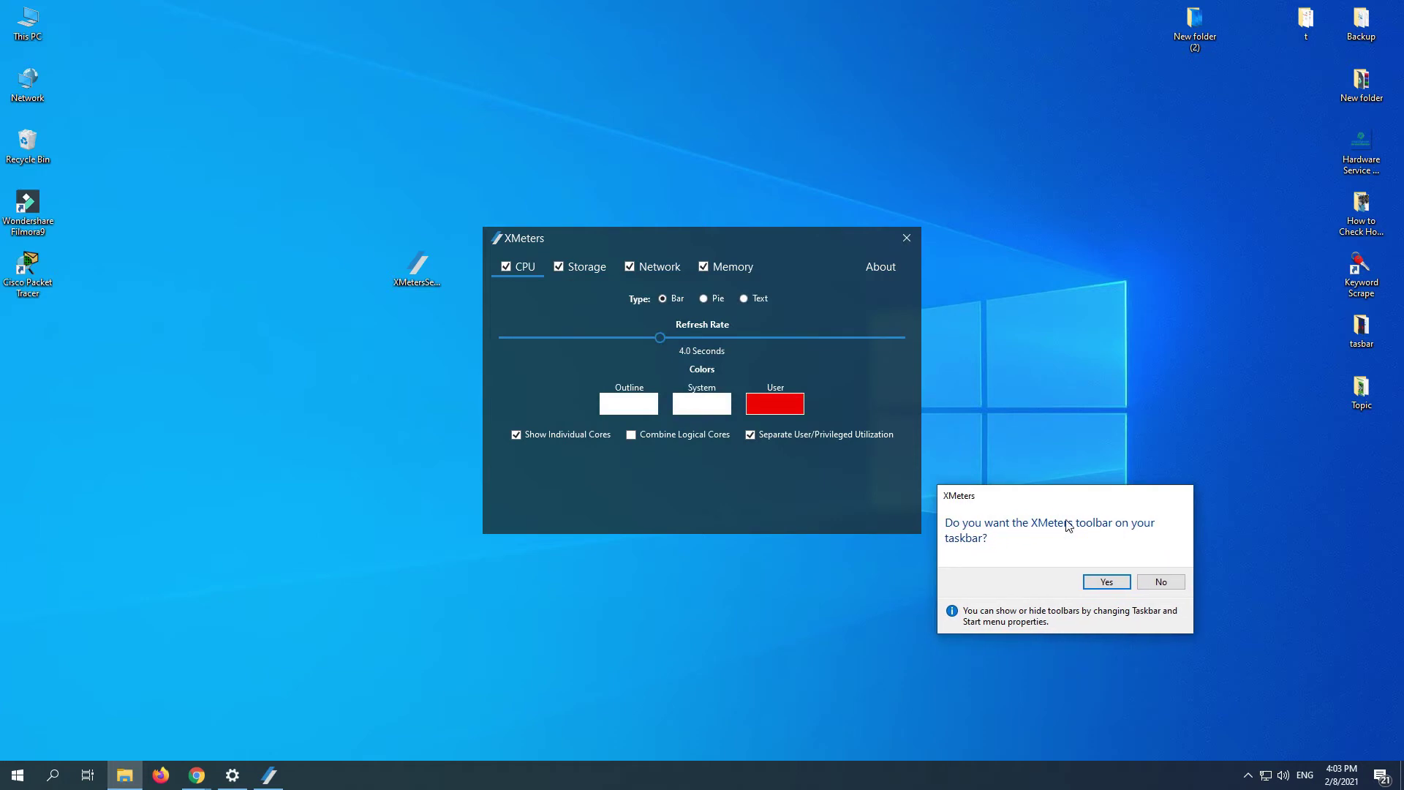
{"action": "left_click", "coordinate": [1106, 585]}
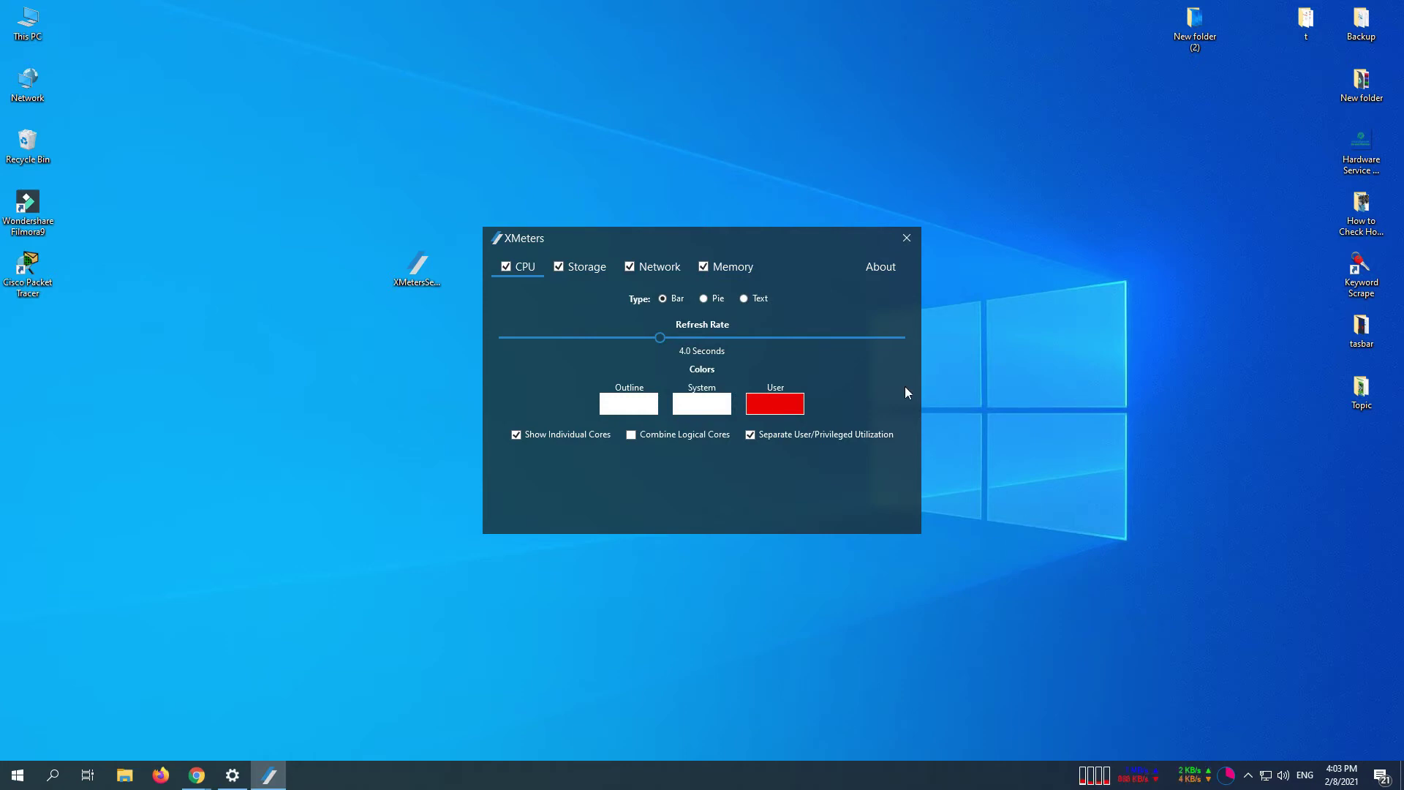
Step: Review the XMeters settings for Storage, Network, Memory and CPU
{"action": "left_click_drag", "start_coordinate": [764, 246], "coordinate": [796, 234]}
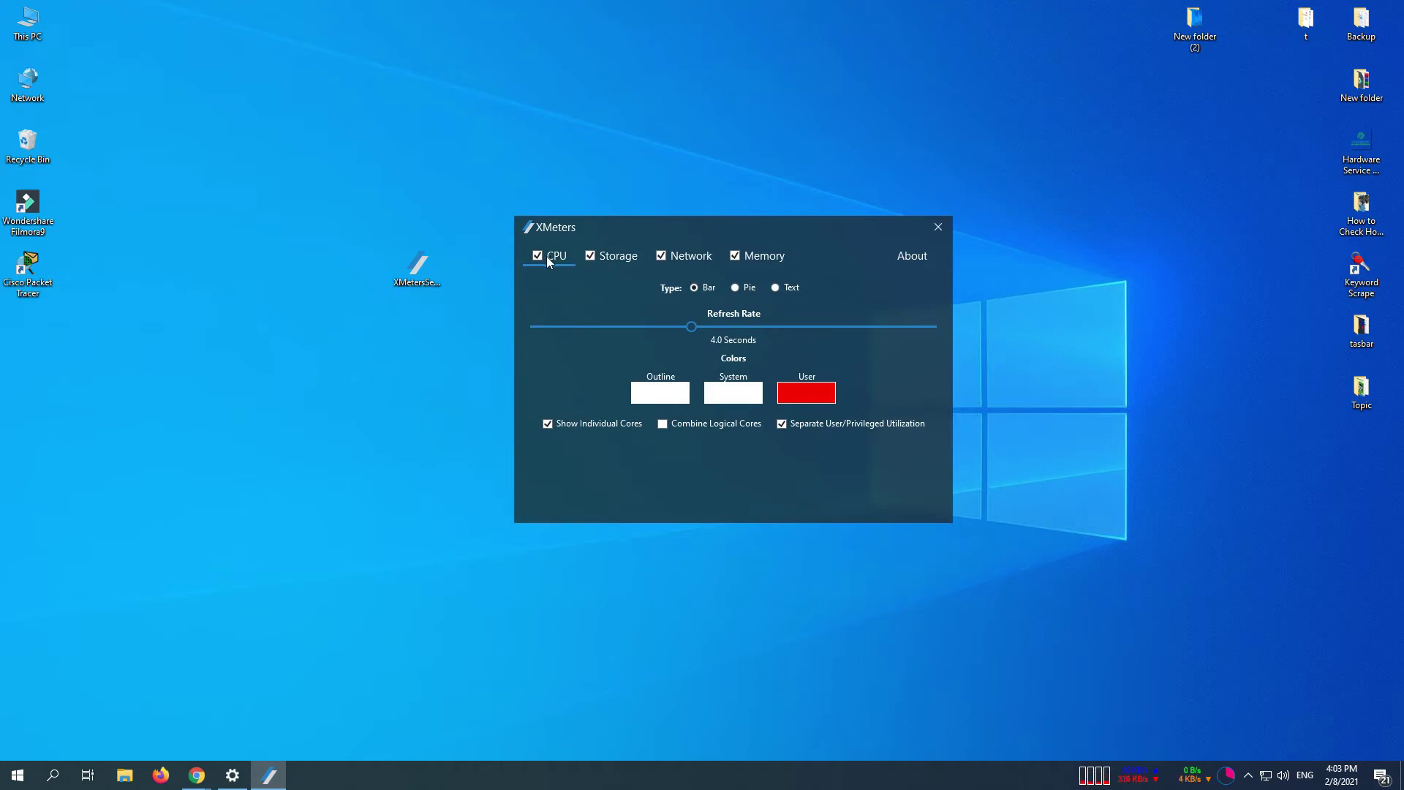
{"action": "left_click", "coordinate": [614, 256]}
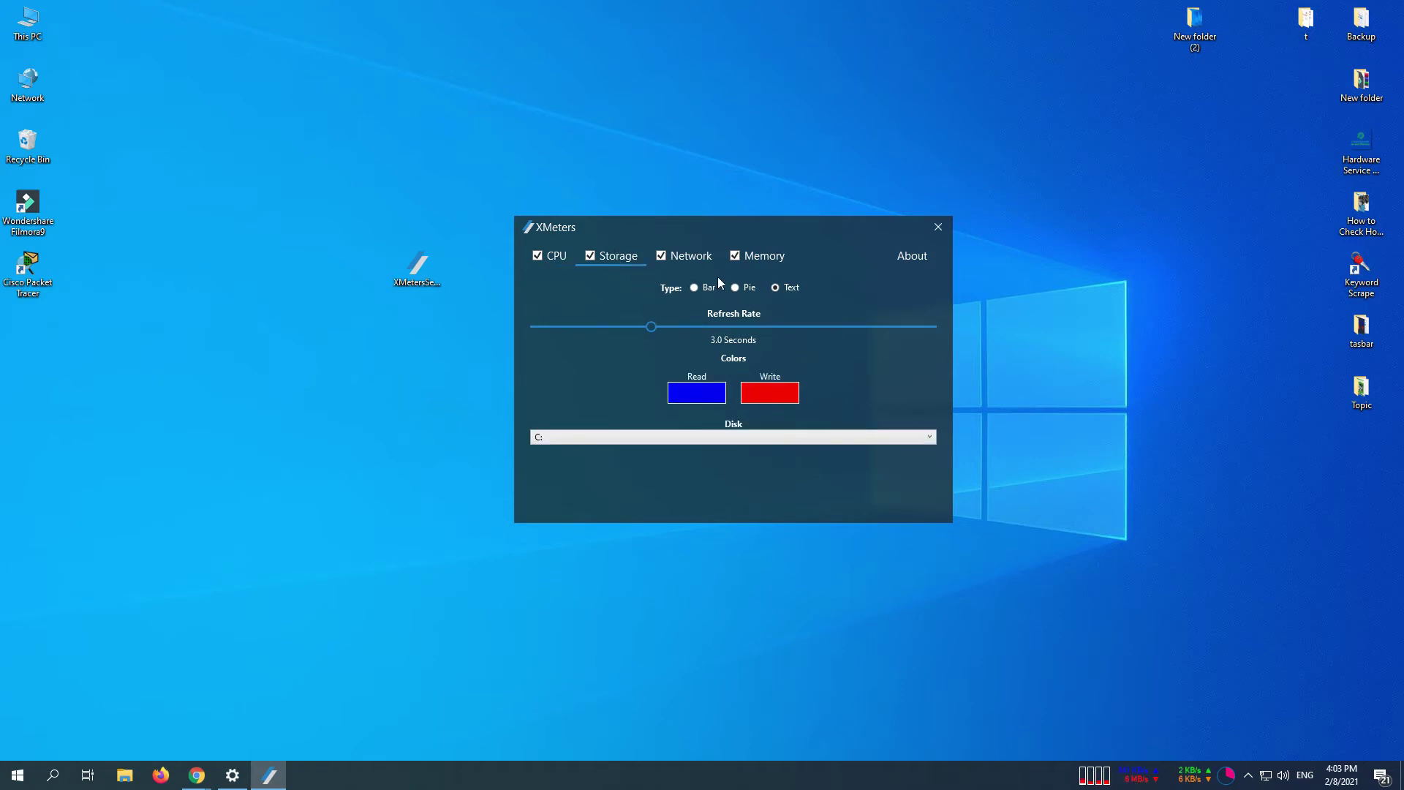
{"action": "left_click", "coordinate": [691, 257]}
{"action": "left_click", "coordinate": [761, 256]}
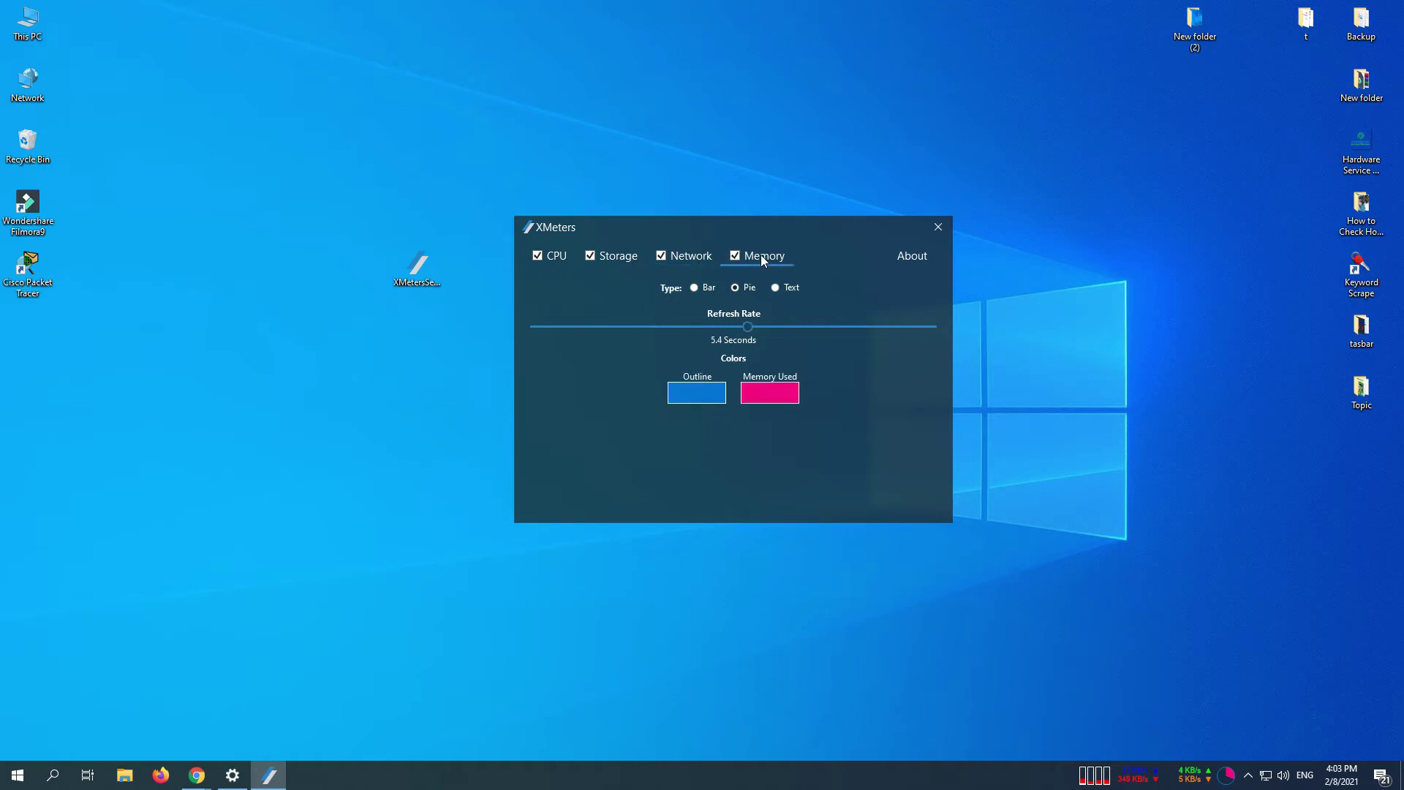
{"action": "left_click", "coordinate": [554, 256]}
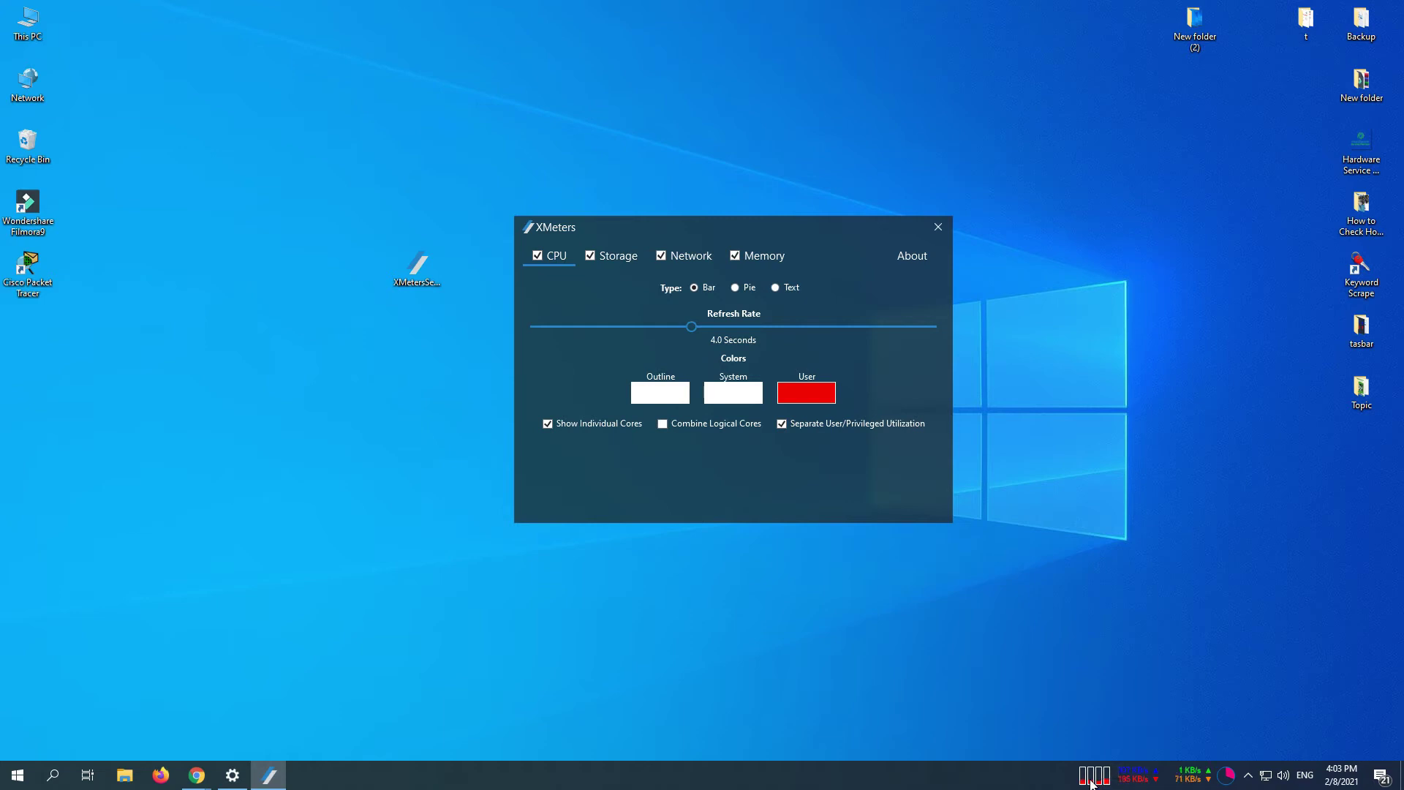
Step: Set the Storage meter's Read color to the dark green basic color
{"action": "left_click", "coordinate": [618, 257]}
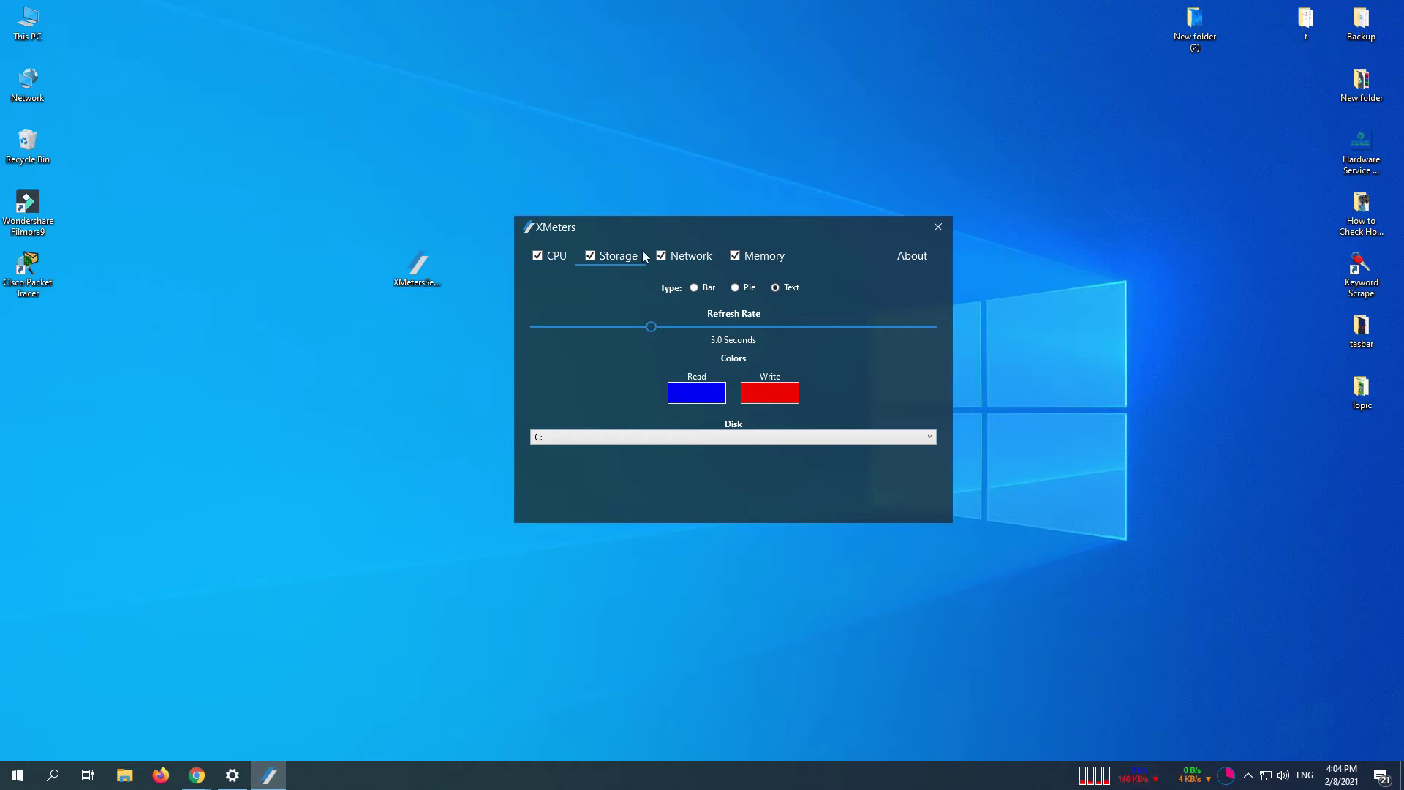
{"action": "left_click_drag", "start_coordinate": [652, 230], "coordinate": [741, 251]}
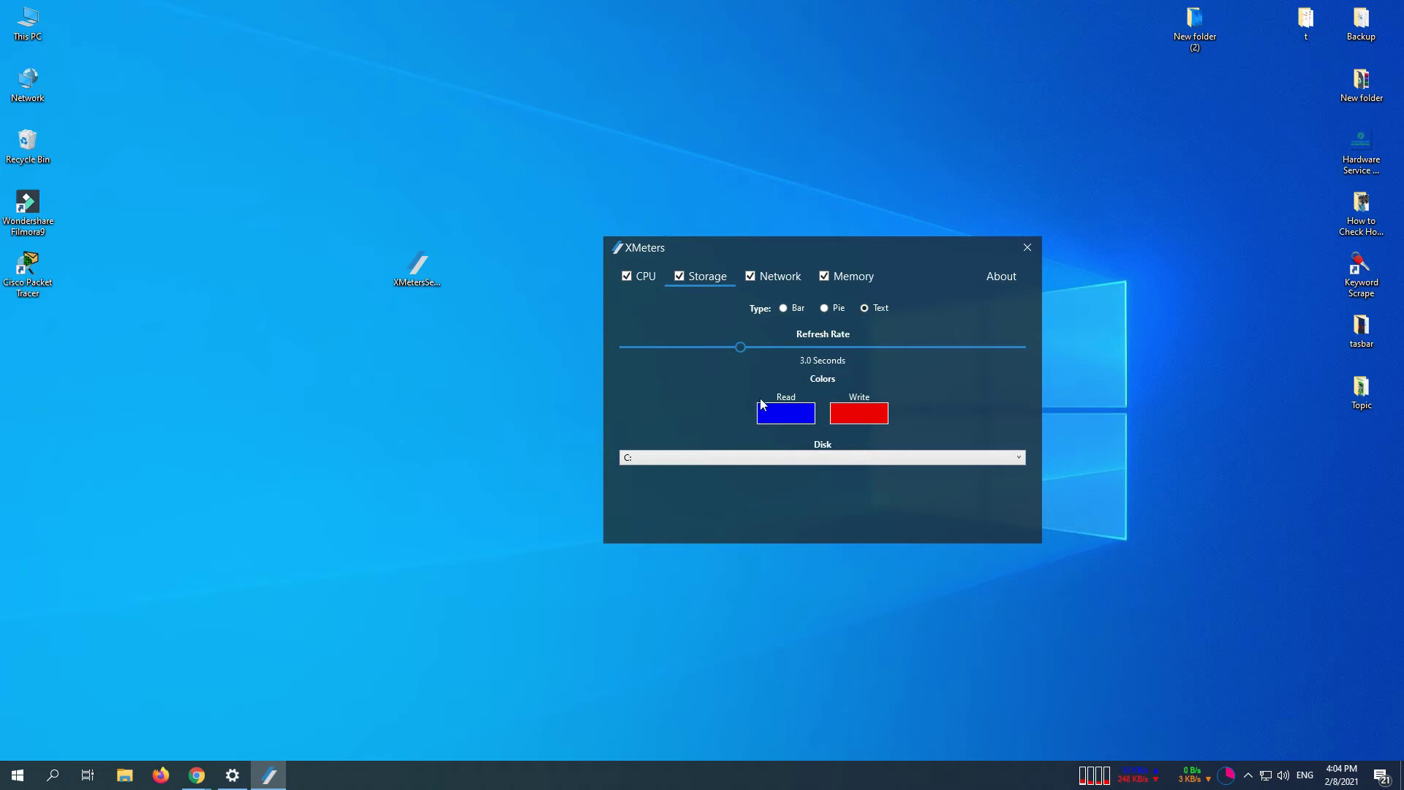
{"action": "left_click", "coordinate": [863, 414]}
{"action": "left_click", "coordinate": [855, 183]}
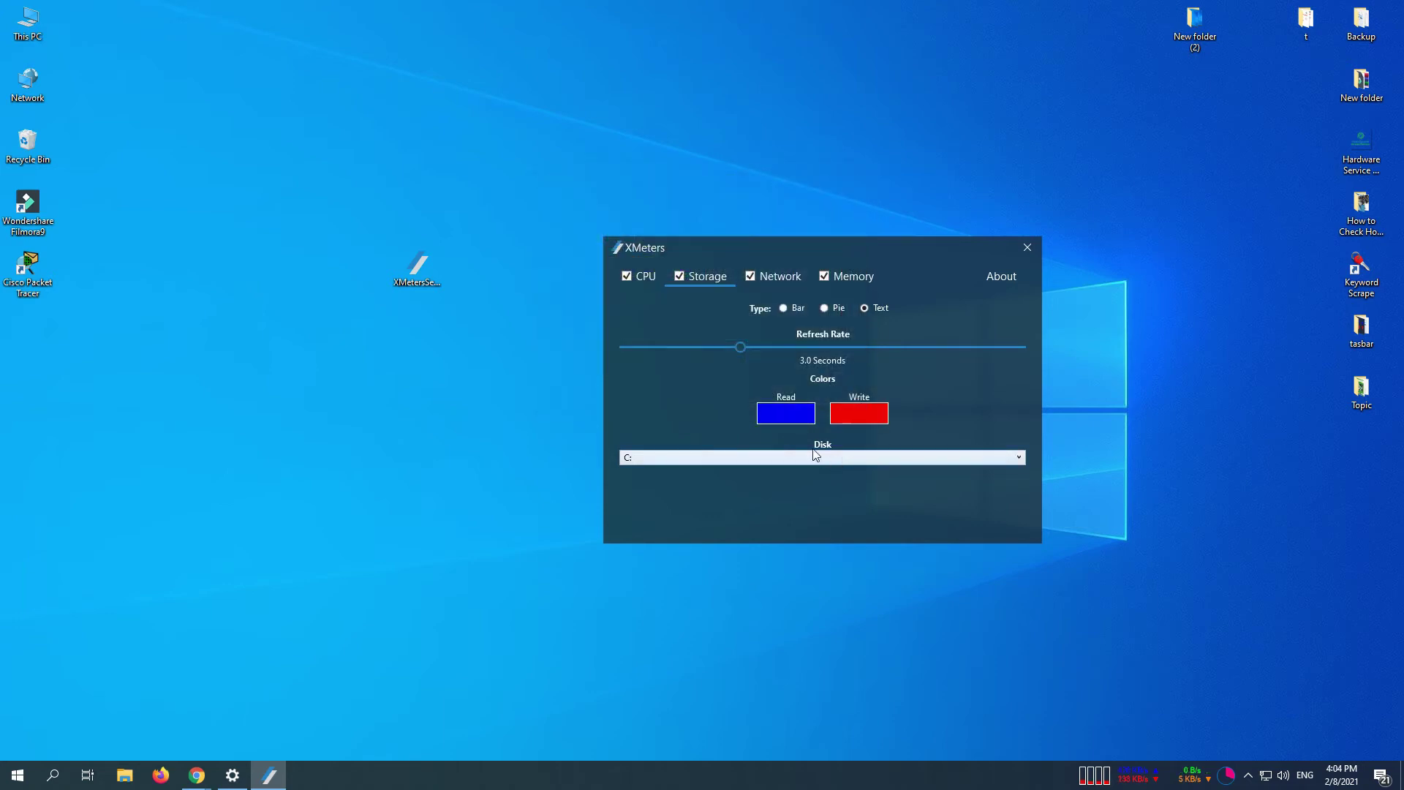
{"action": "left_click", "coordinate": [791, 414]}
{"action": "left_click", "coordinate": [590, 268]}
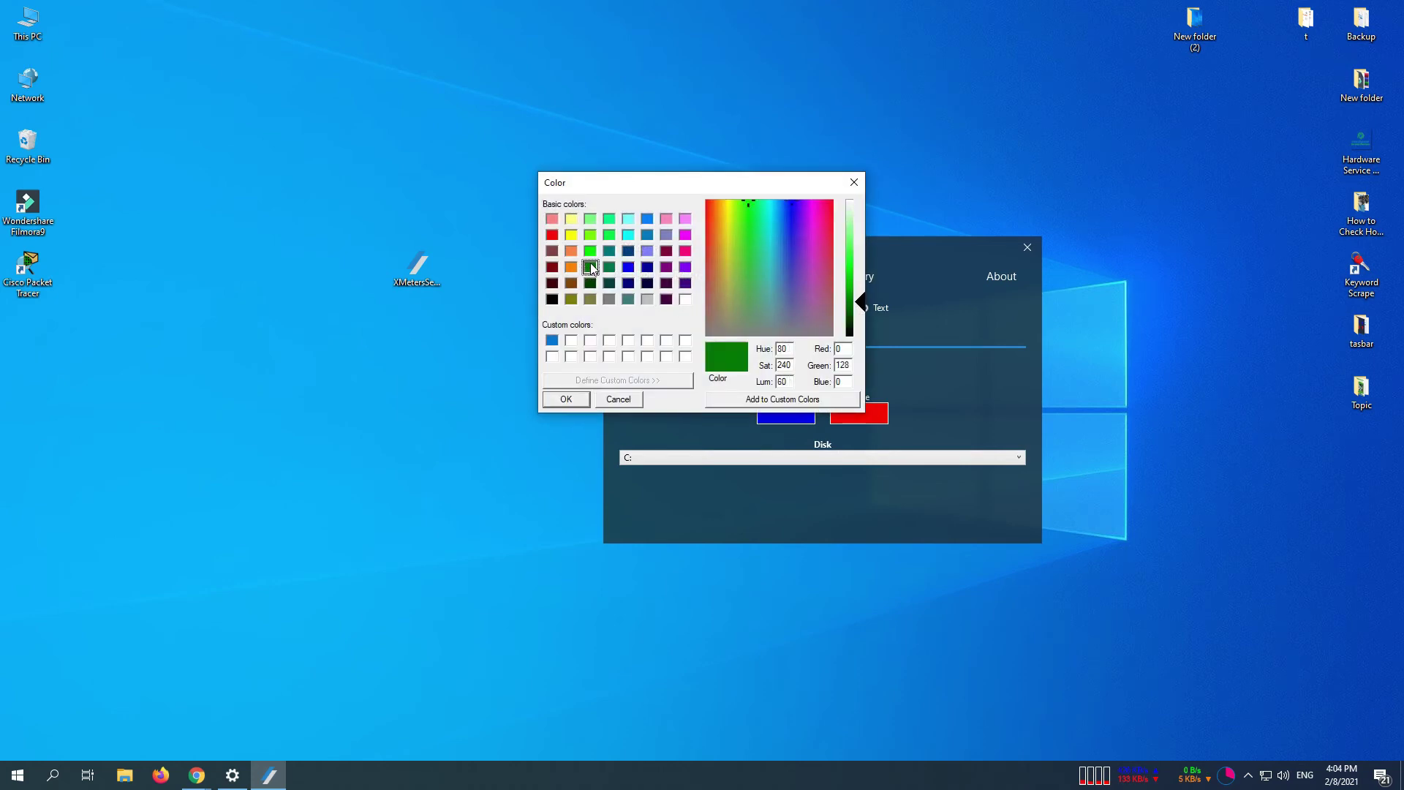
{"action": "left_click", "coordinate": [578, 401]}
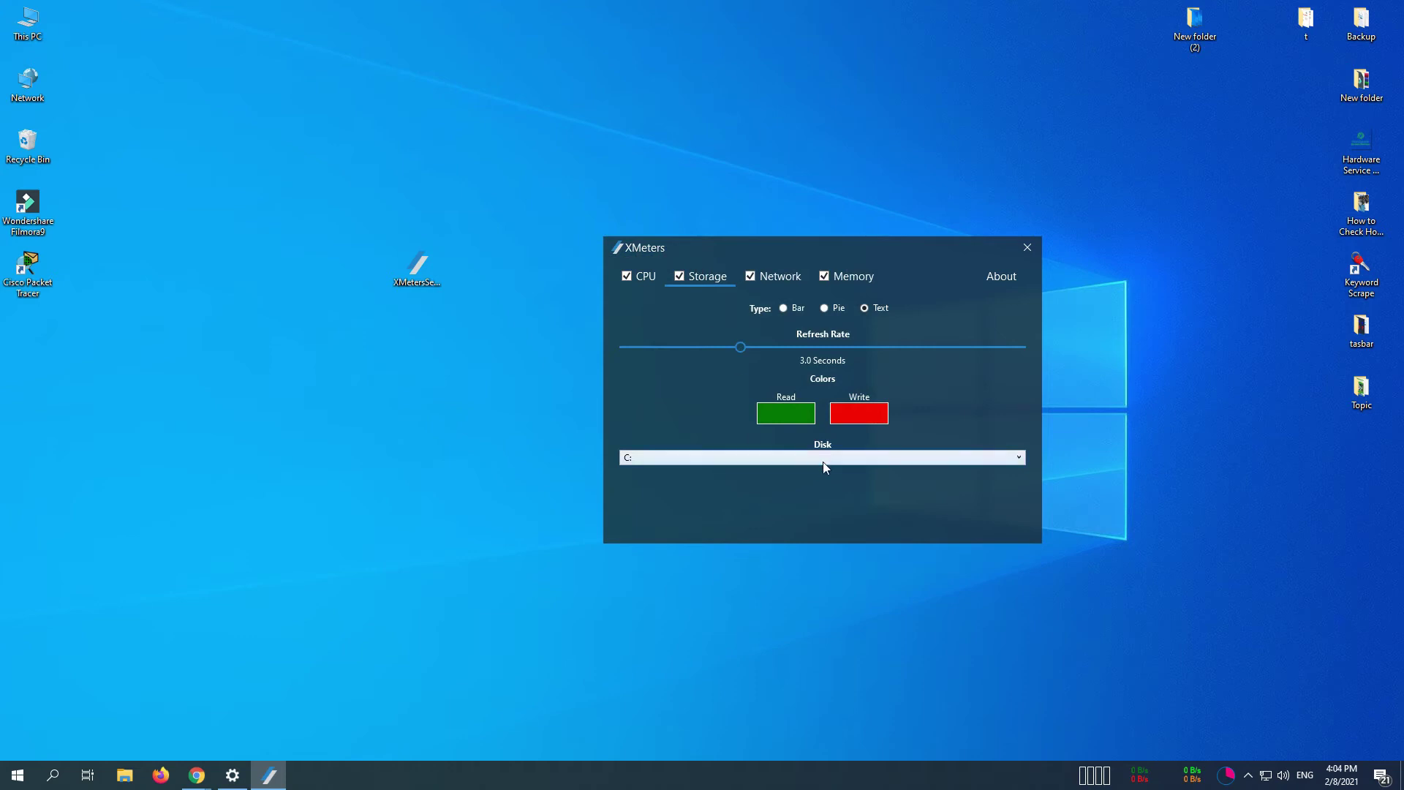
Step: Switch the Storage meter's monitored disk to All and back to C:
{"action": "left_click", "coordinate": [1016, 460]}
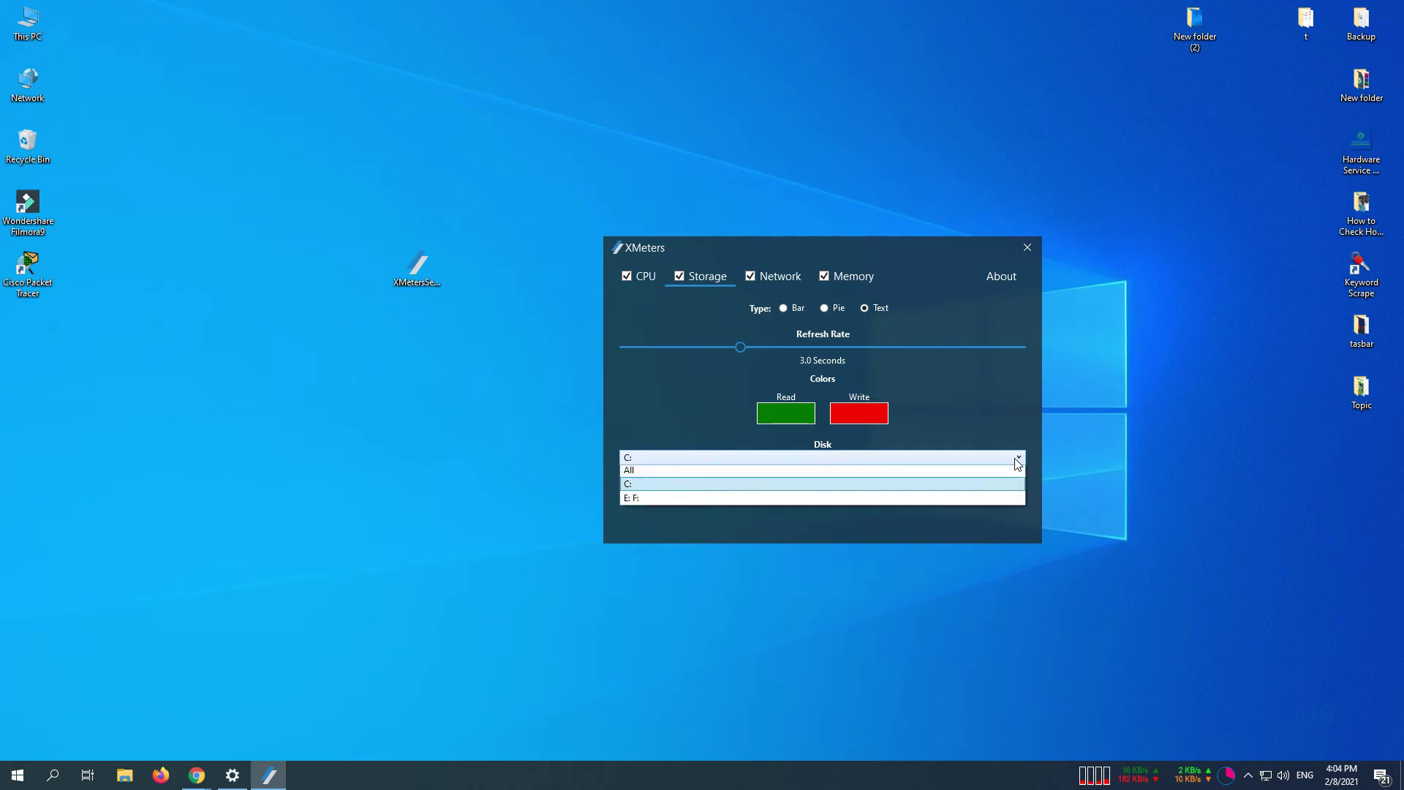
{"action": "left_click", "coordinate": [763, 474]}
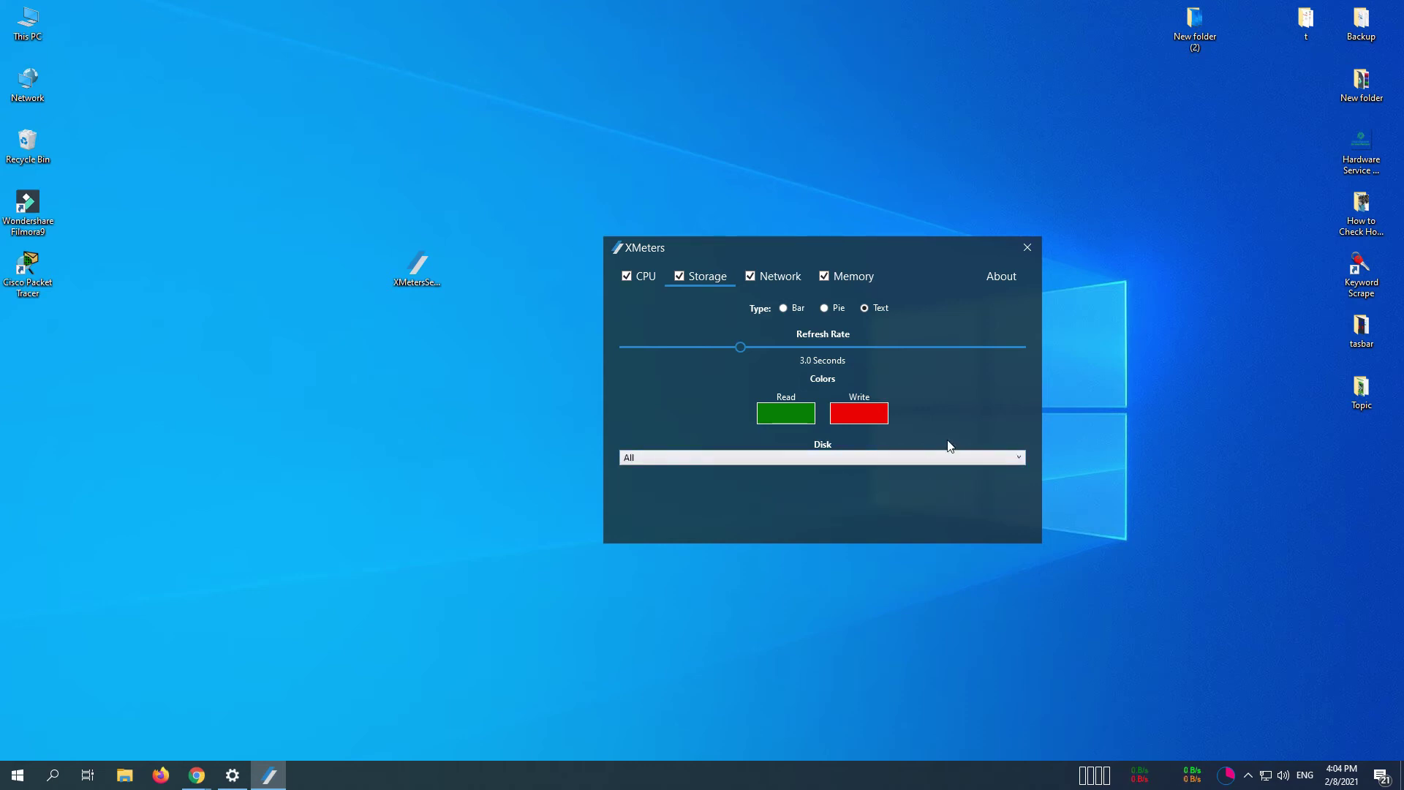
{"action": "left_click", "coordinate": [994, 461]}
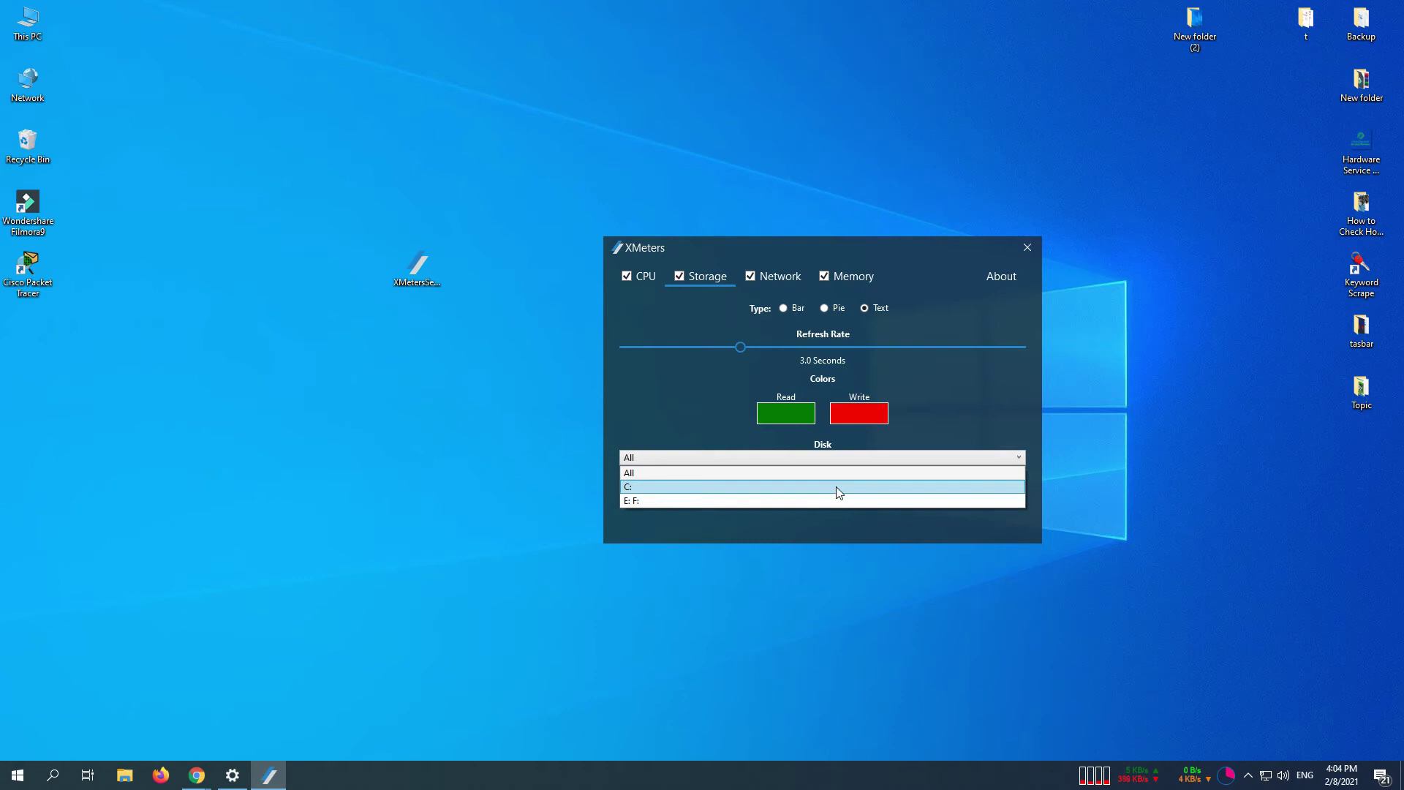
{"action": "left_click", "coordinate": [838, 487]}
{"action": "left_click", "coordinate": [963, 460]}
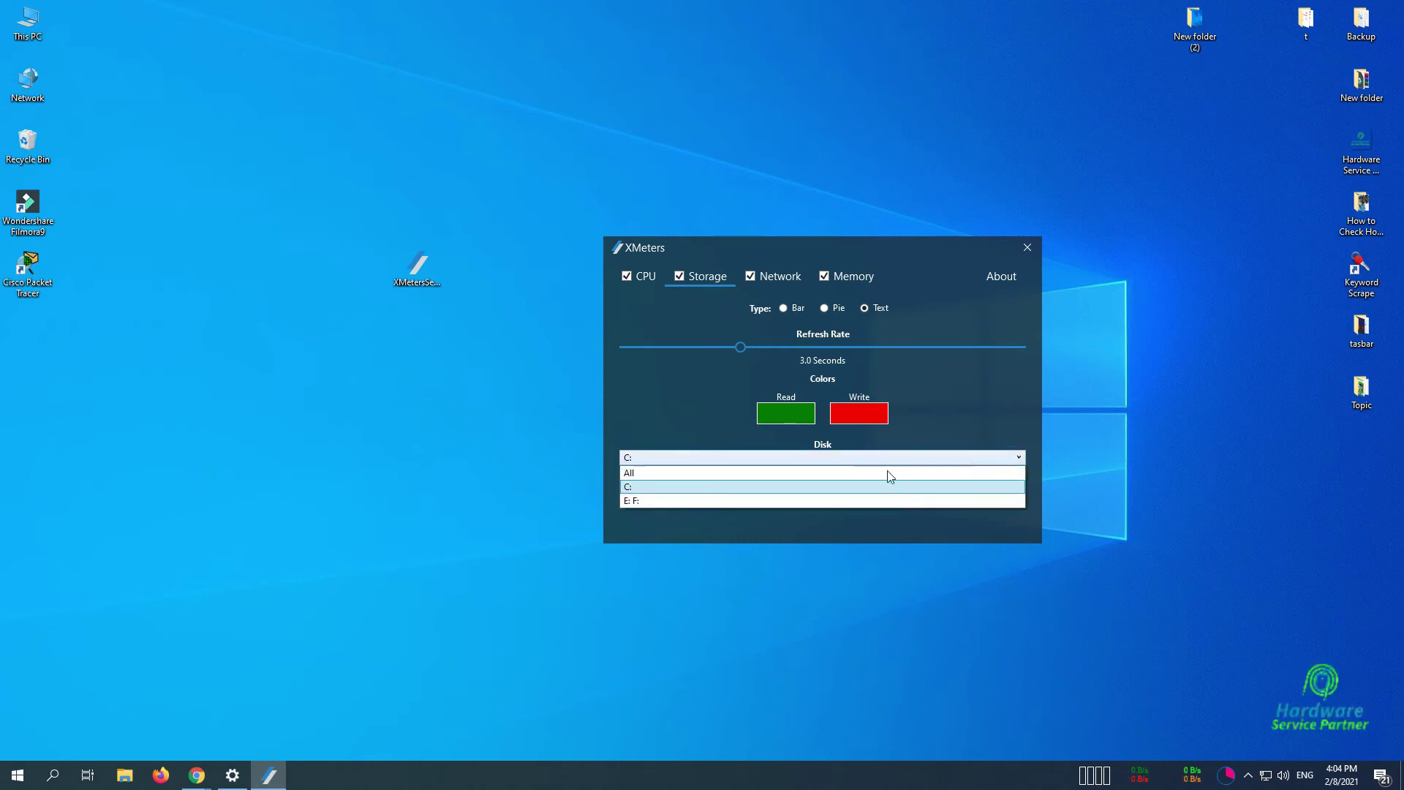
{"action": "left_click", "coordinate": [633, 488]}
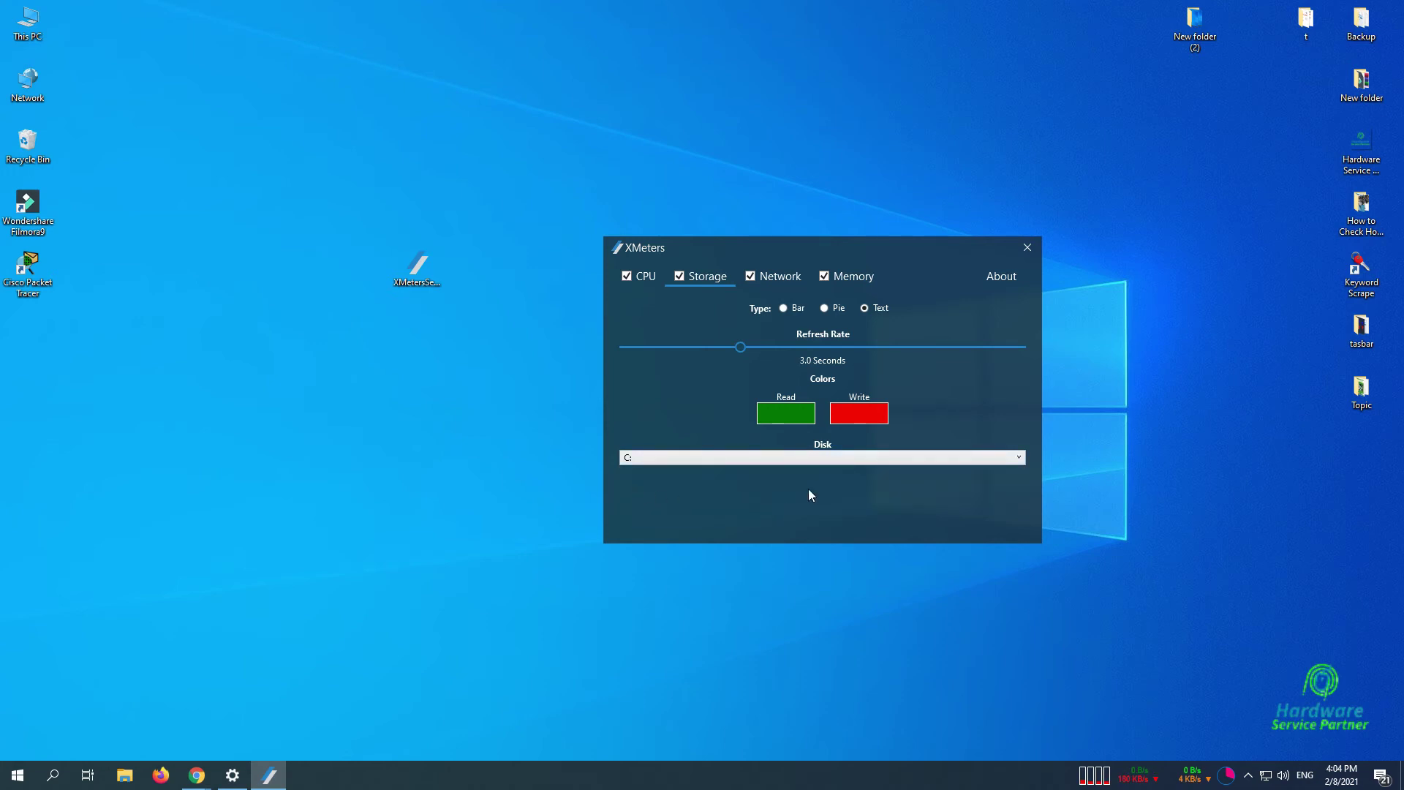
Step: Set the Network meter's Receive color to the pure blue basic color
{"action": "left_click", "coordinate": [769, 279]}
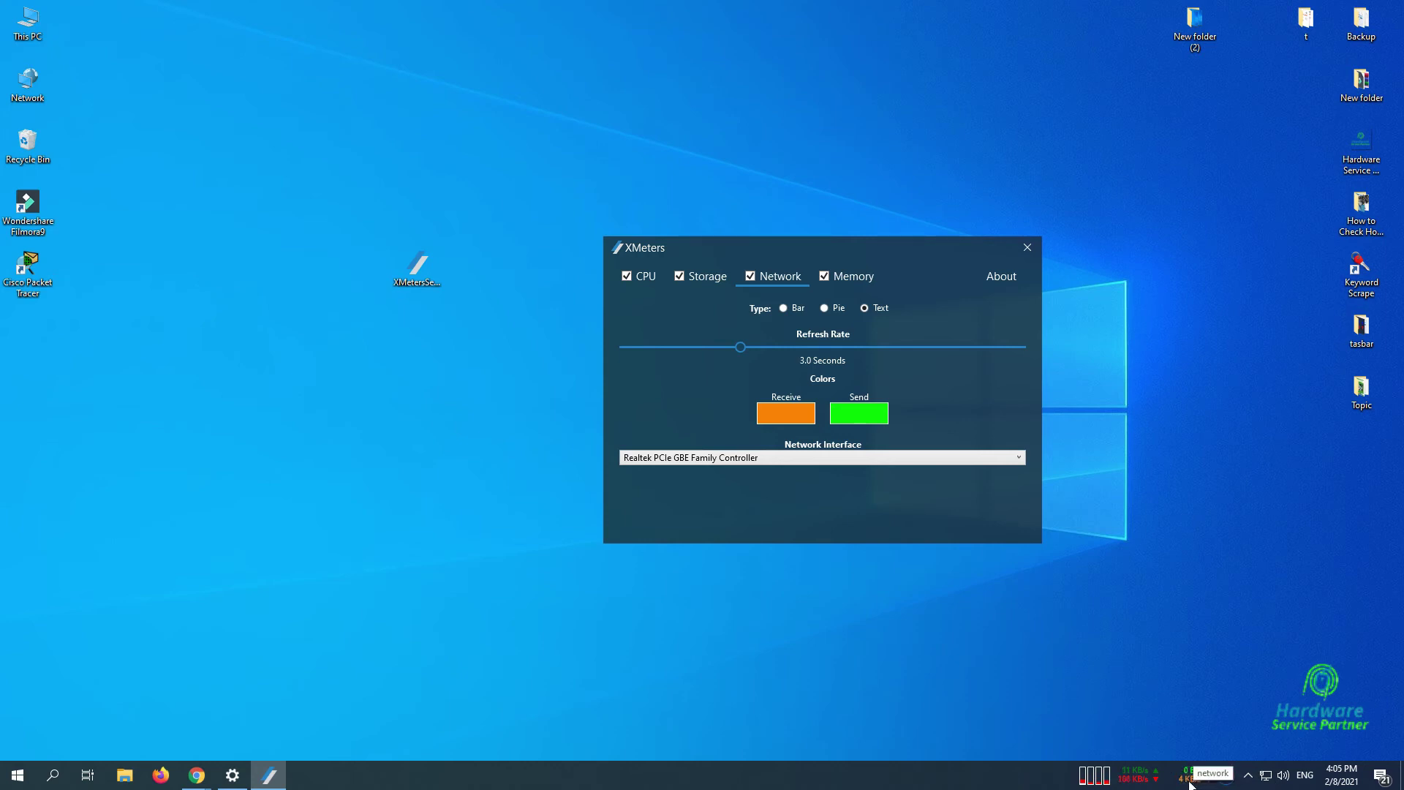
{"action": "left_click", "coordinate": [783, 414]}
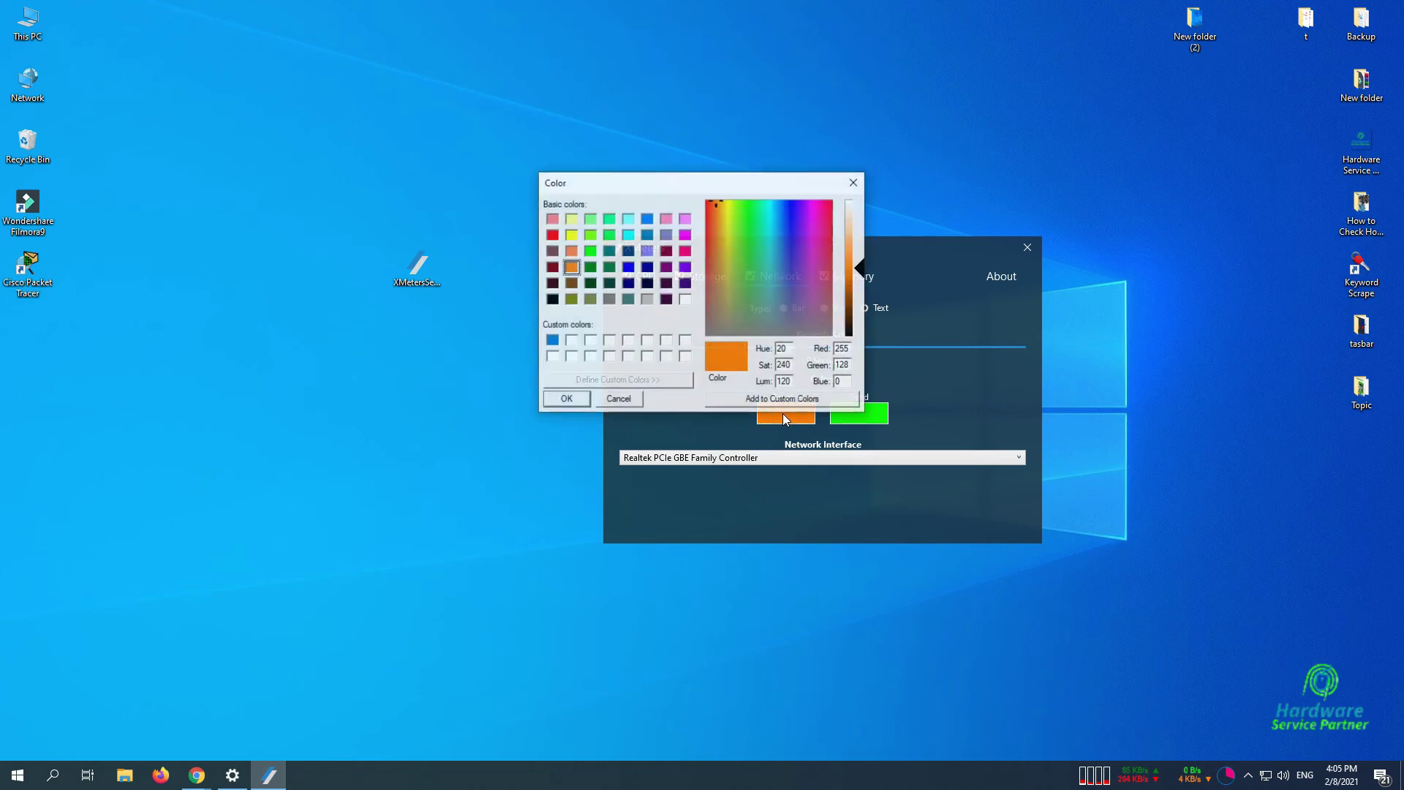
{"action": "left_click", "coordinate": [571, 299]}
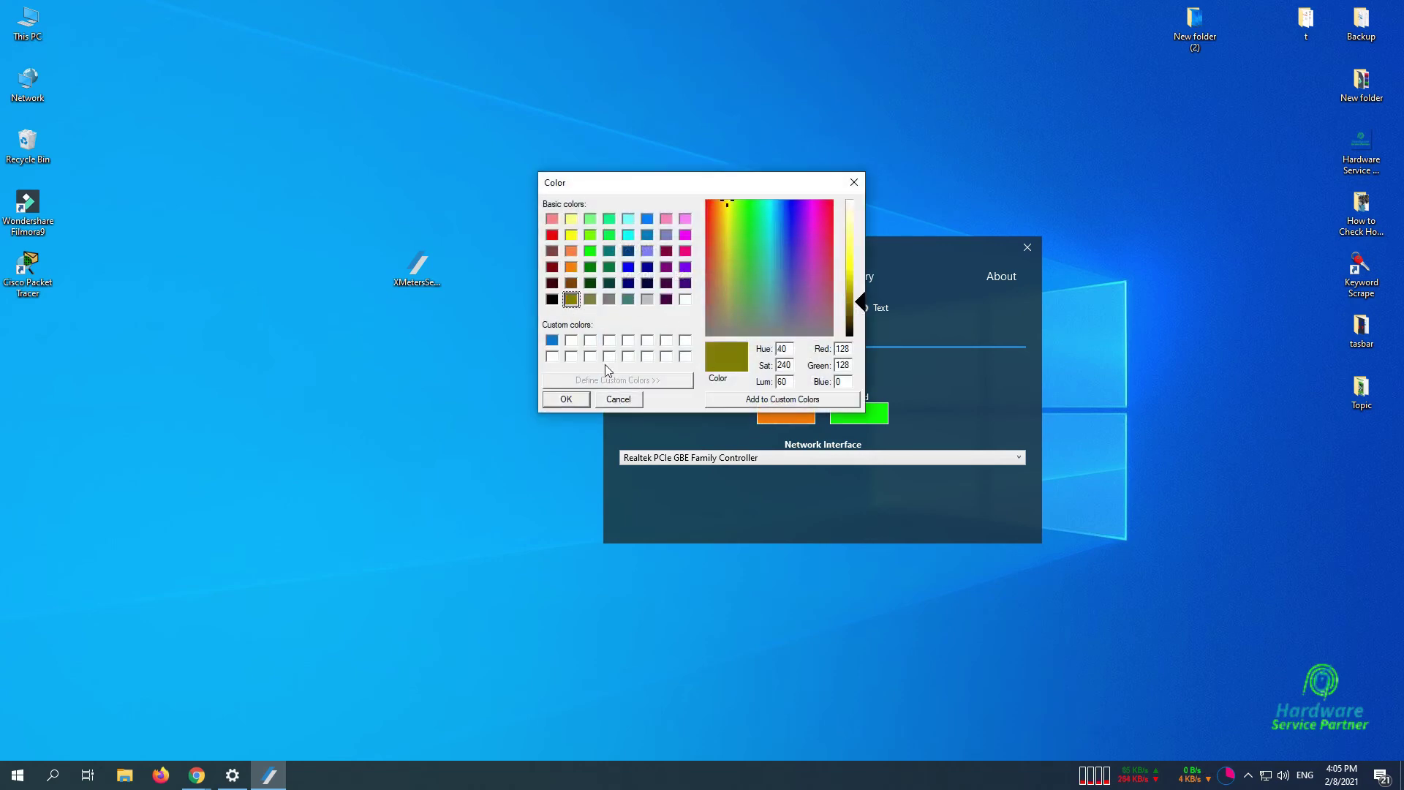
{"action": "left_click", "coordinate": [628, 267]}
{"action": "left_click", "coordinate": [566, 398]}
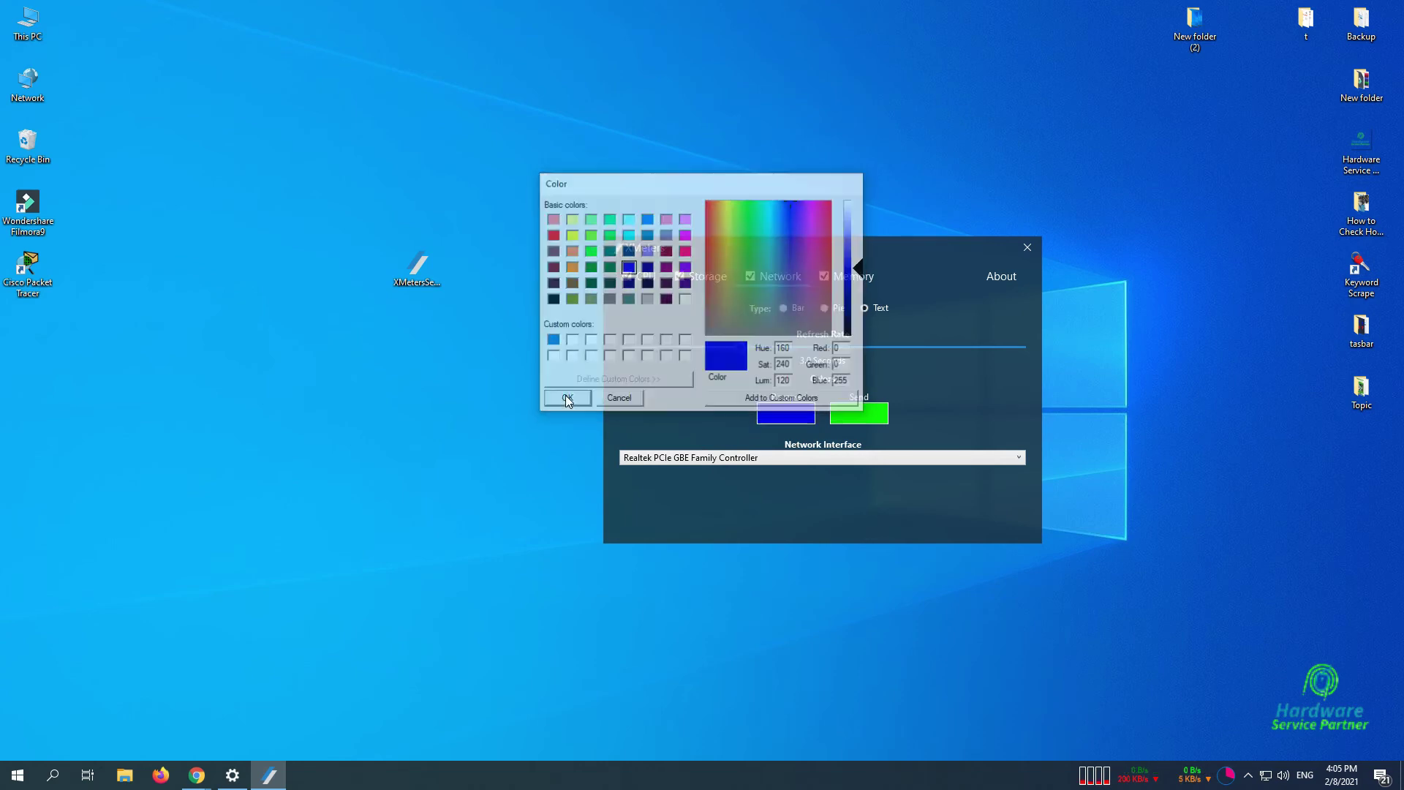
Step: Set the Network meter's Receive color to the bright magenta basic color
{"action": "left_click", "coordinate": [798, 414]}
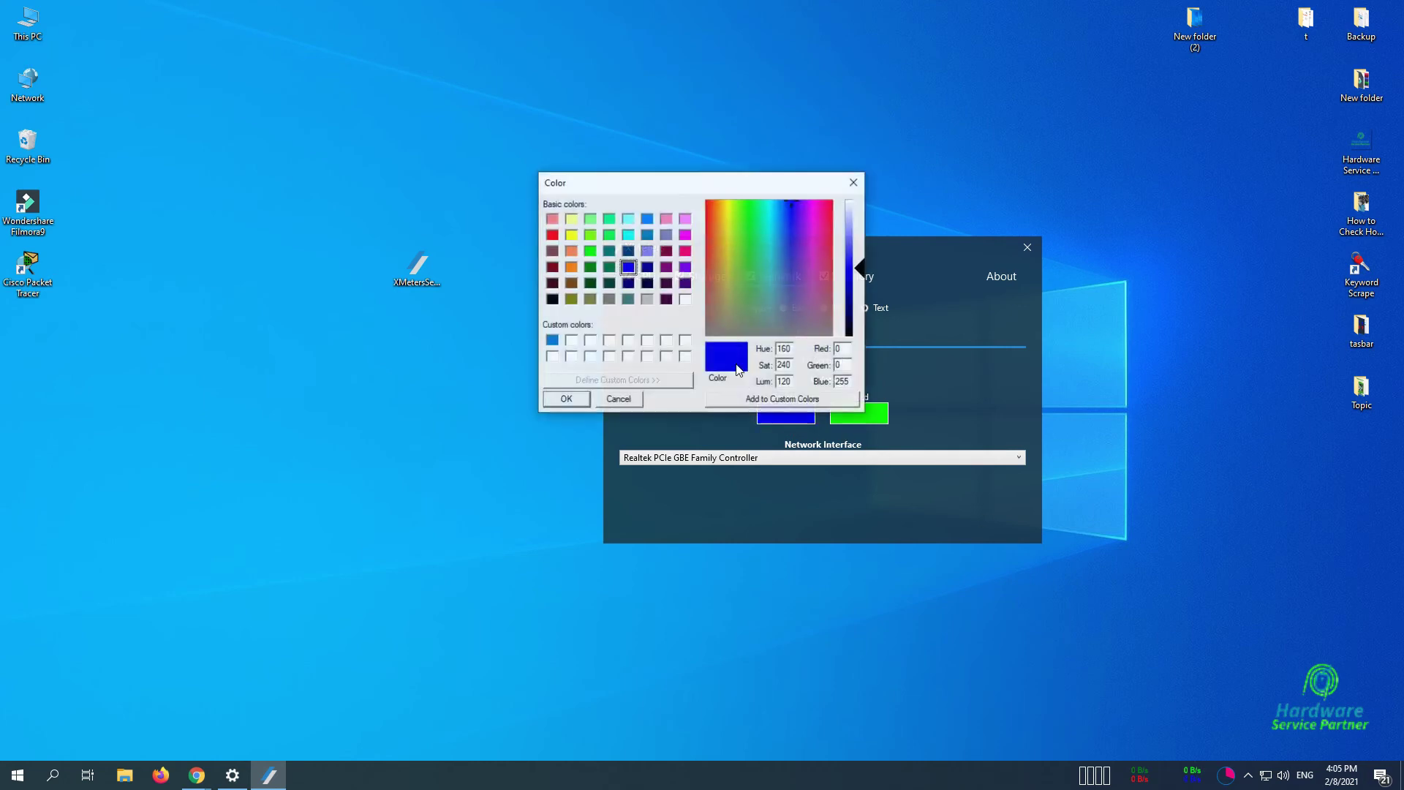
{"action": "left_click", "coordinate": [685, 234]}
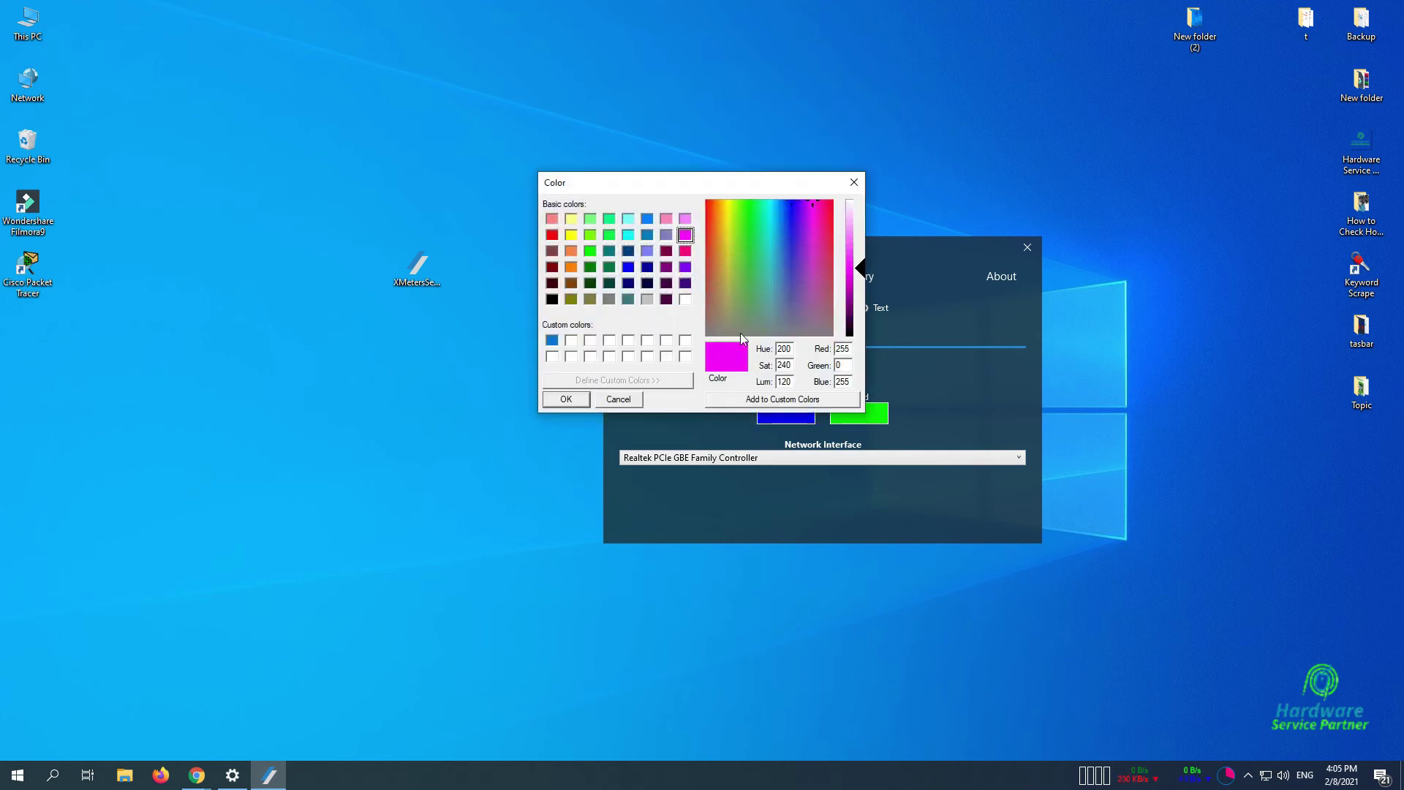
{"action": "left_click", "coordinate": [566, 398]}
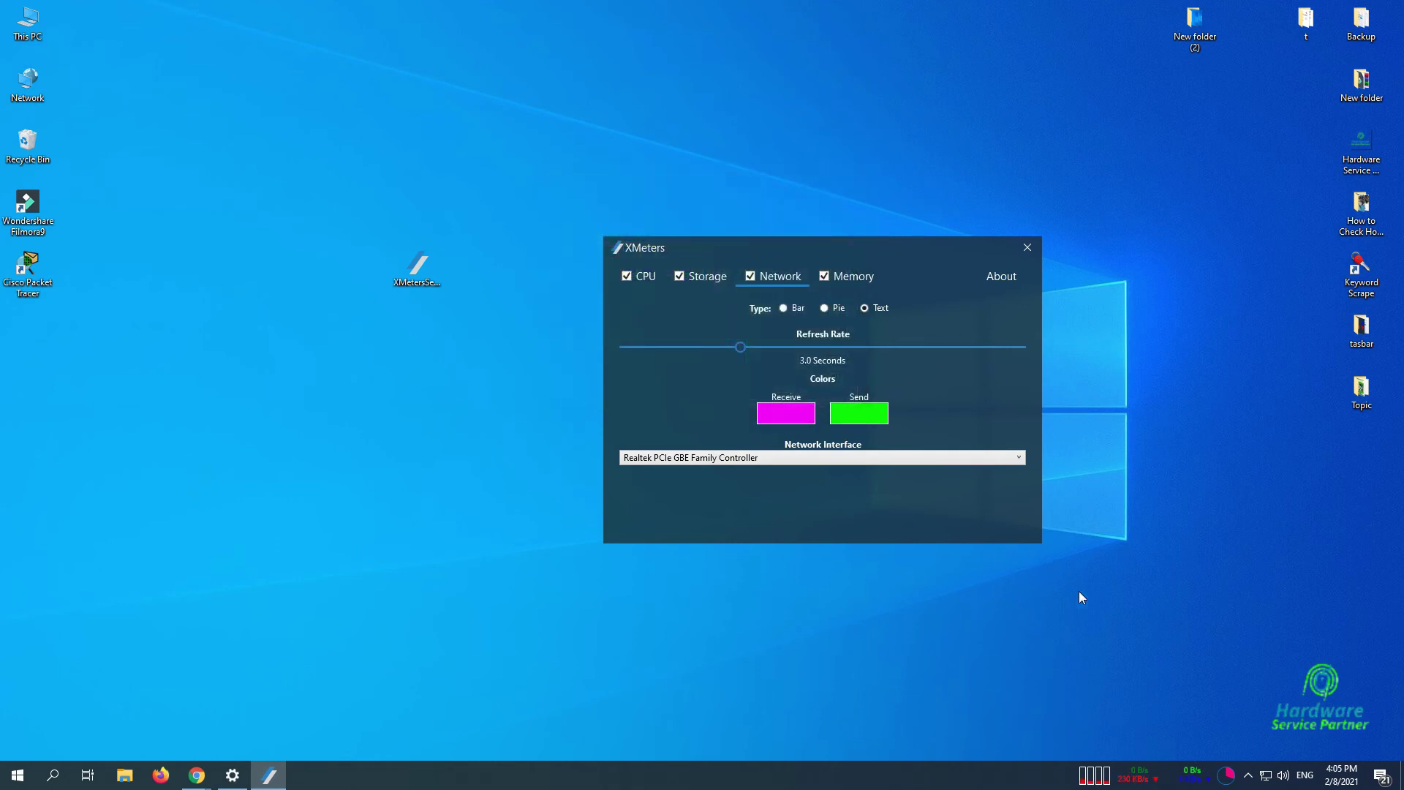
Step: Set the Network meter's Receive color to the dark maroon basic color (red 128, green 0, blue 64)
{"action": "left_click", "coordinate": [781, 422]}
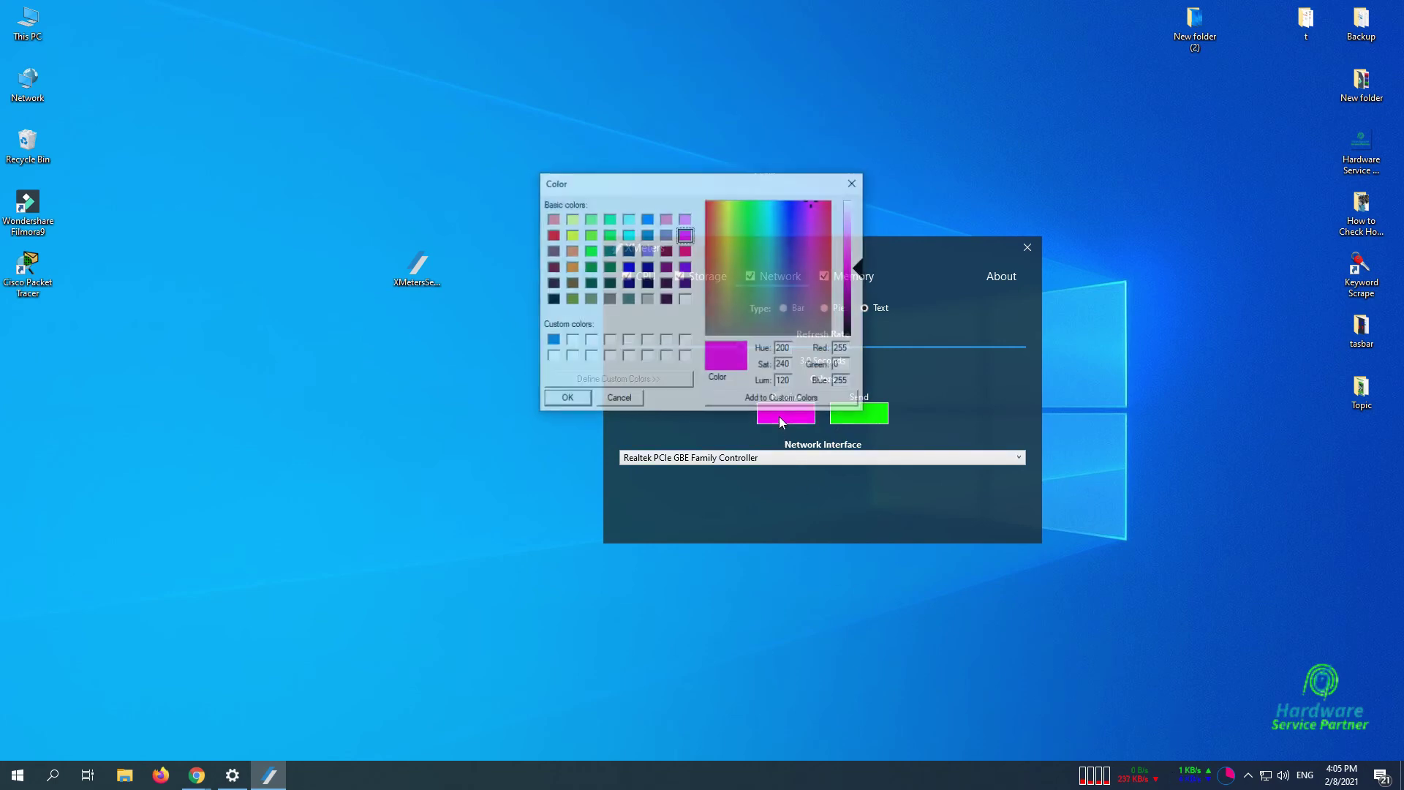
{"action": "left_click", "coordinate": [665, 254]}
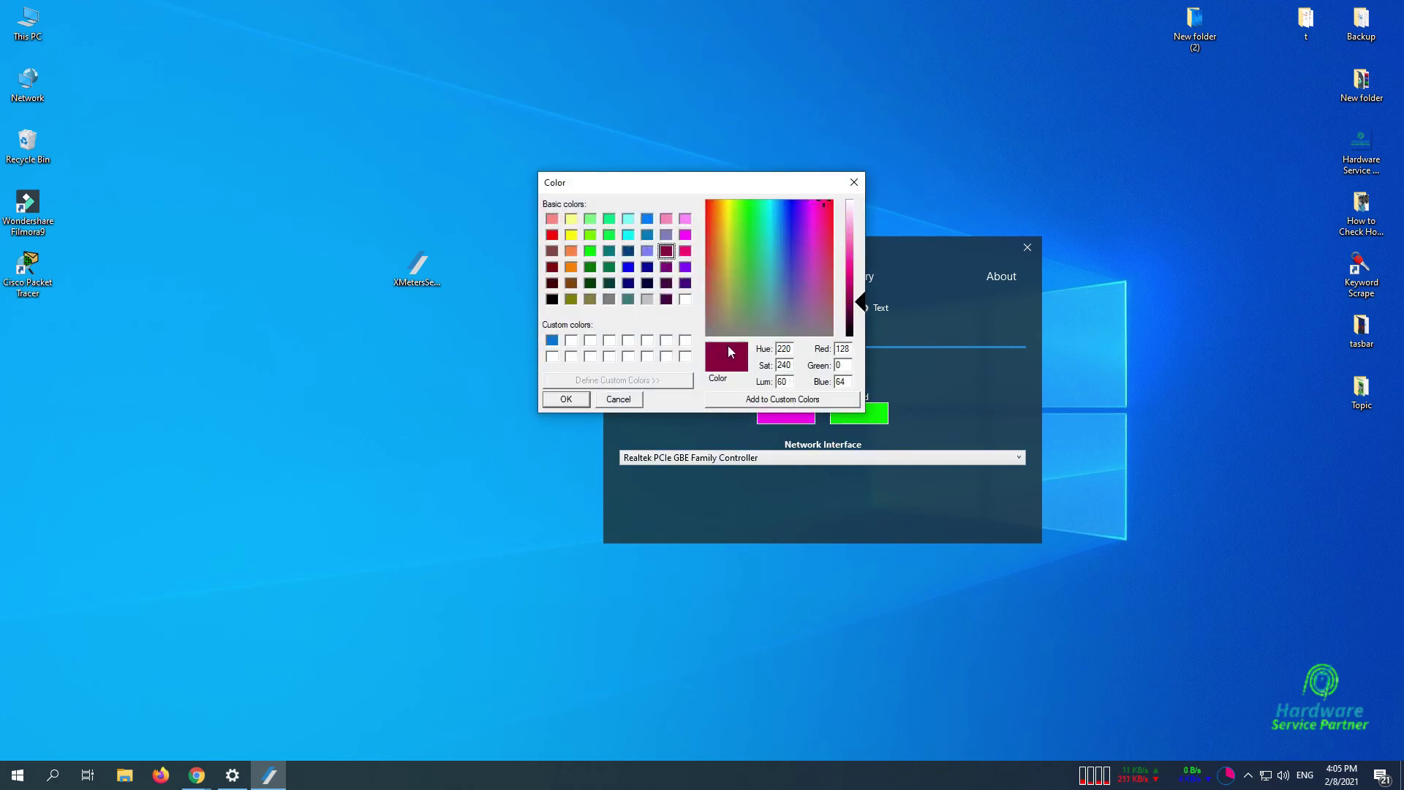
{"action": "left_click", "coordinate": [566, 399]}
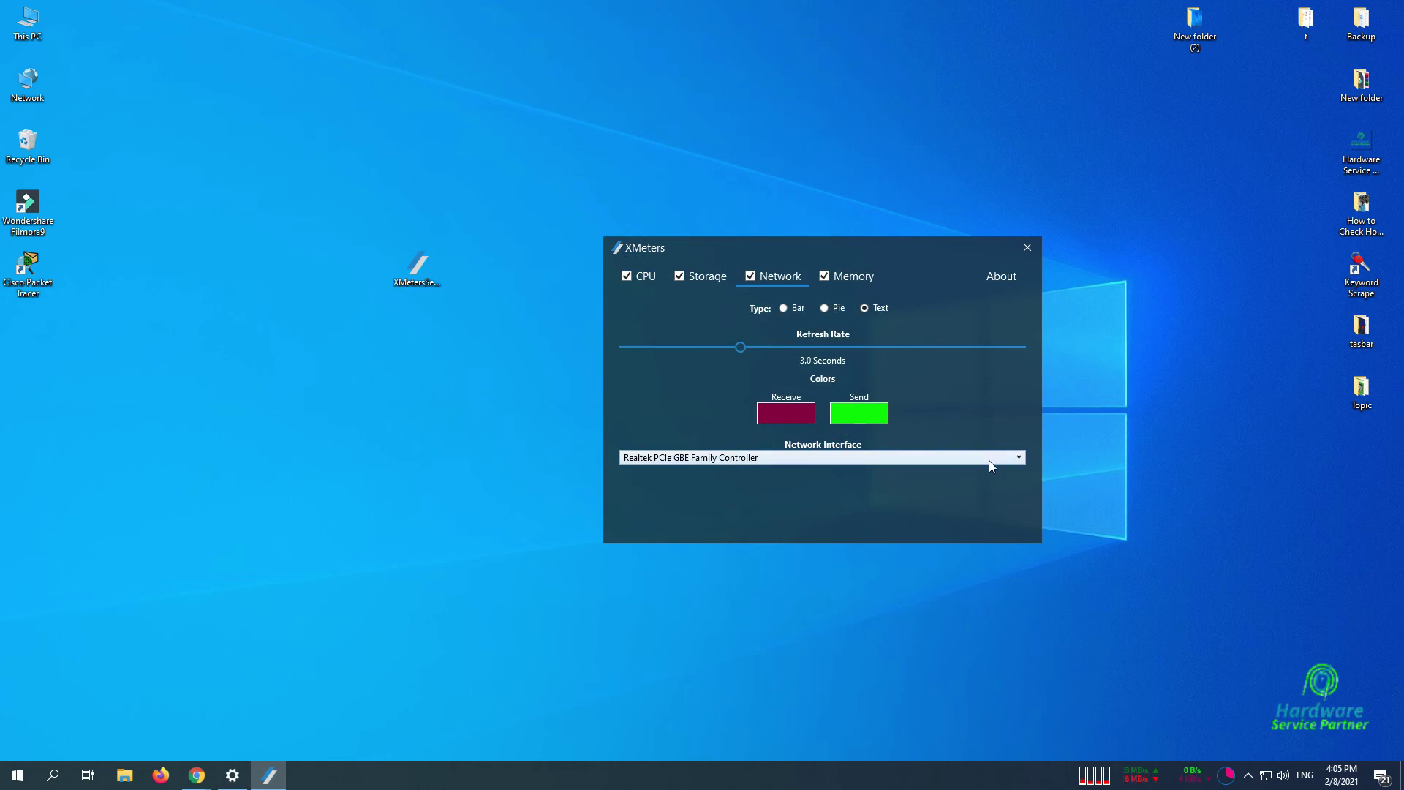
Step: Switch the Network meter's monitored interface to All and back to Realtek PCIe GBE Family Controller
{"action": "left_click", "coordinate": [1013, 457]}
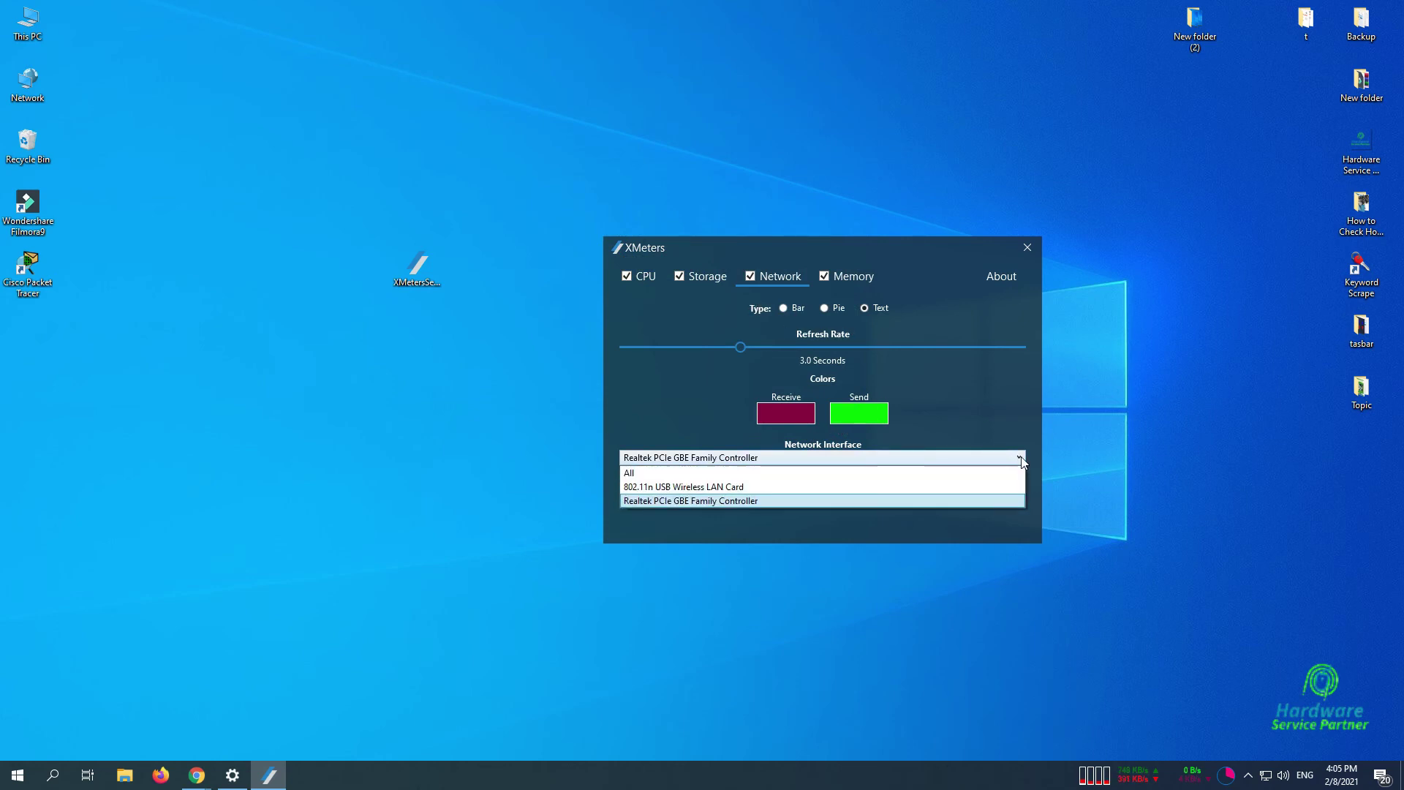
{"action": "left_click", "coordinate": [818, 473]}
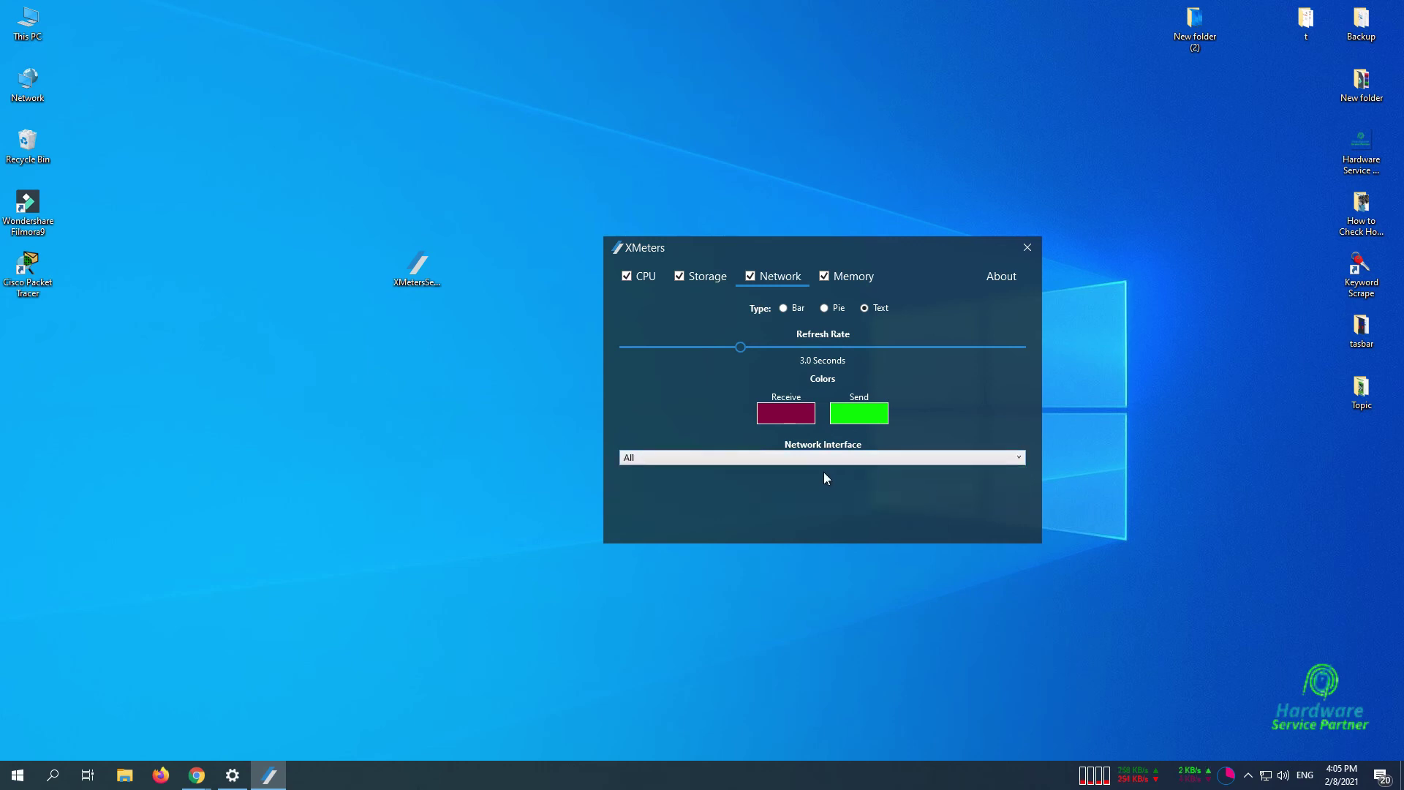
{"action": "left_click", "coordinate": [951, 458]}
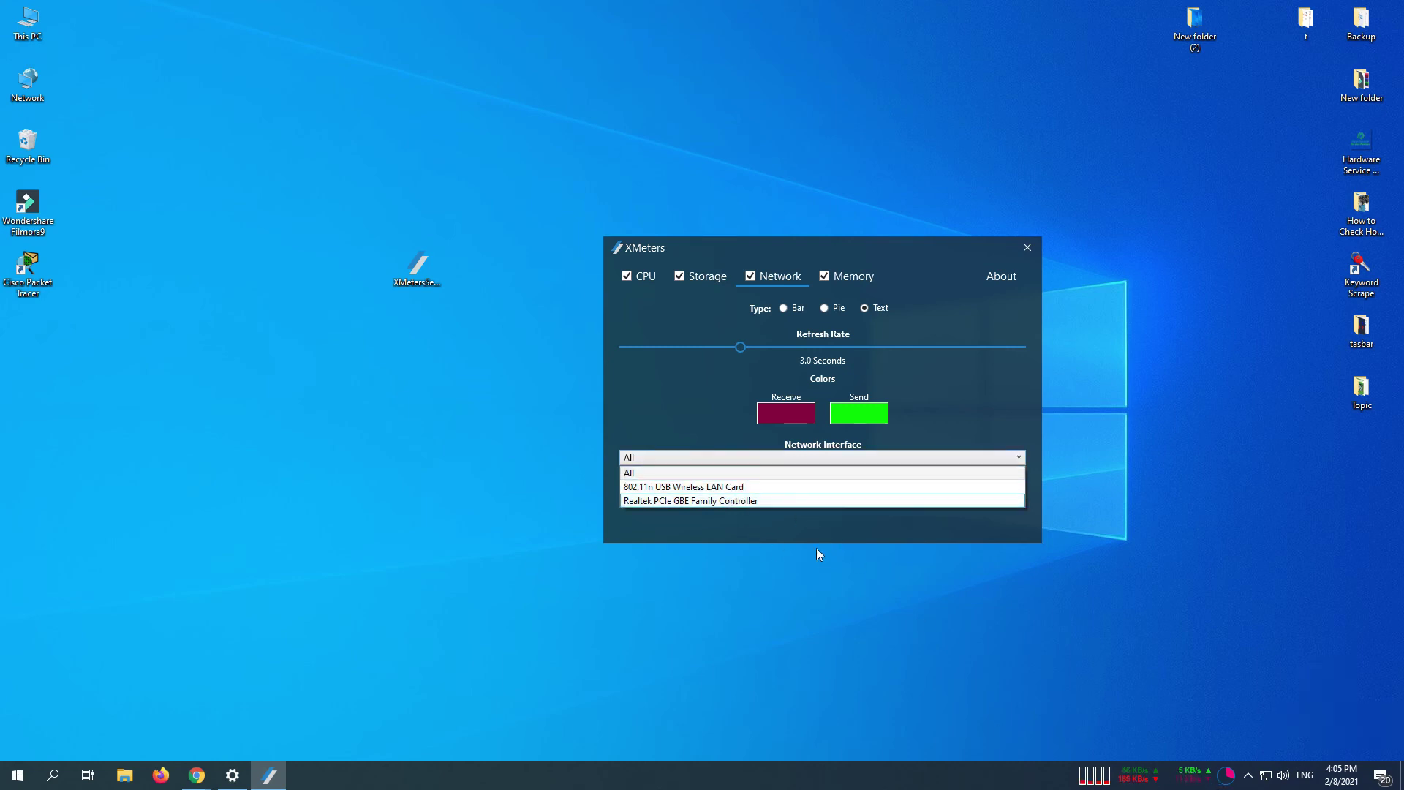
{"action": "left_click", "coordinate": [683, 503]}
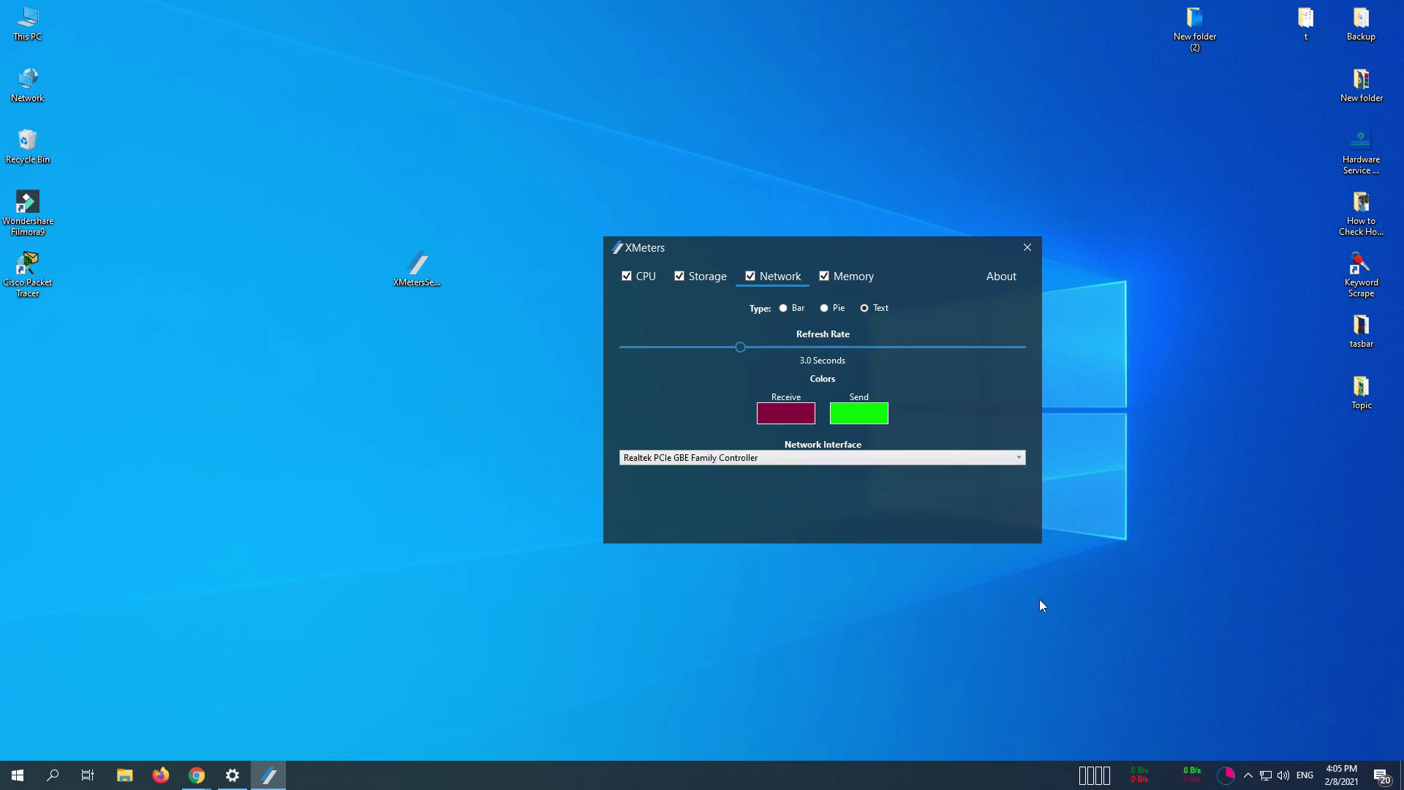
Step: Set the Network meter's monitored interface to 802.11n USB Wireless LAN Card
{"action": "left_click", "coordinate": [871, 460]}
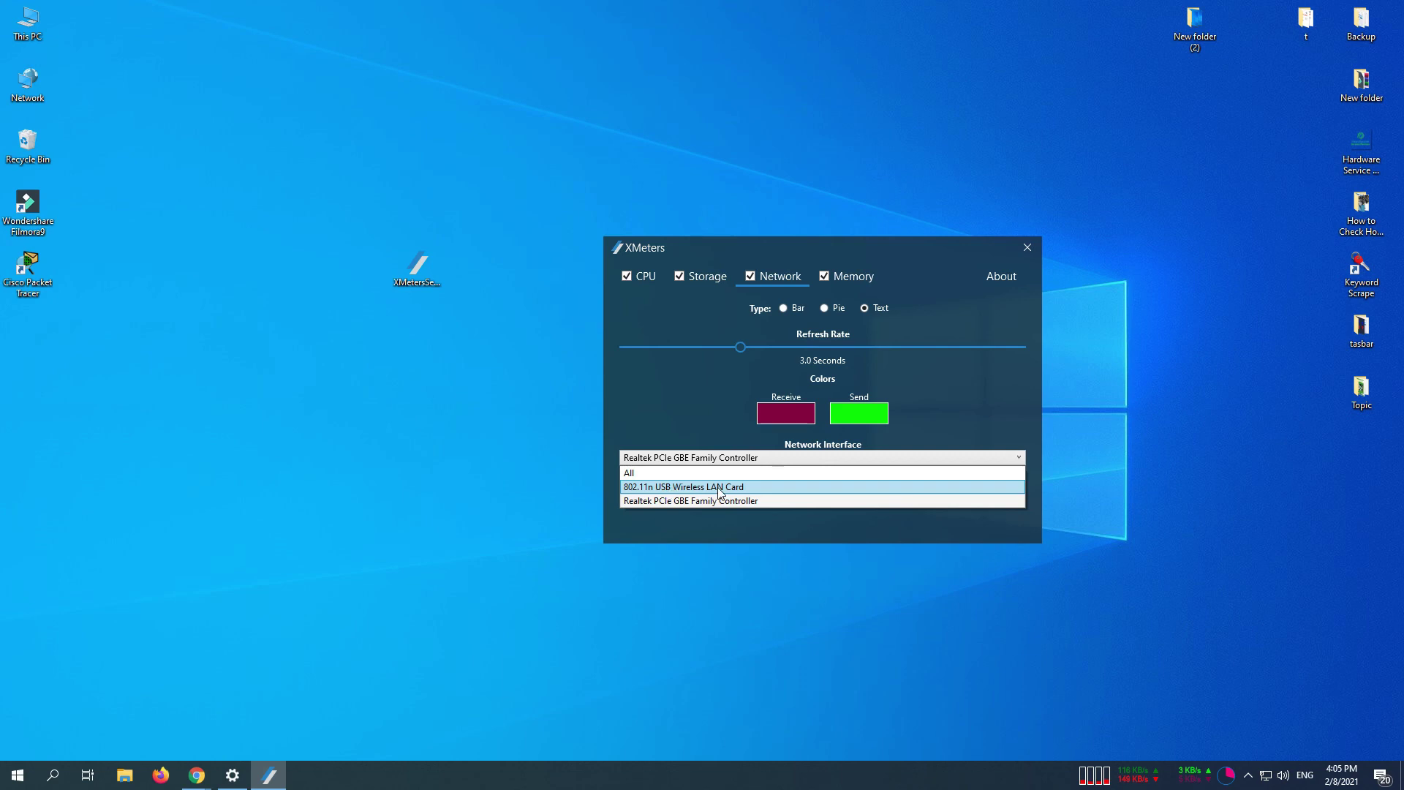
{"action": "left_click", "coordinate": [720, 488]}
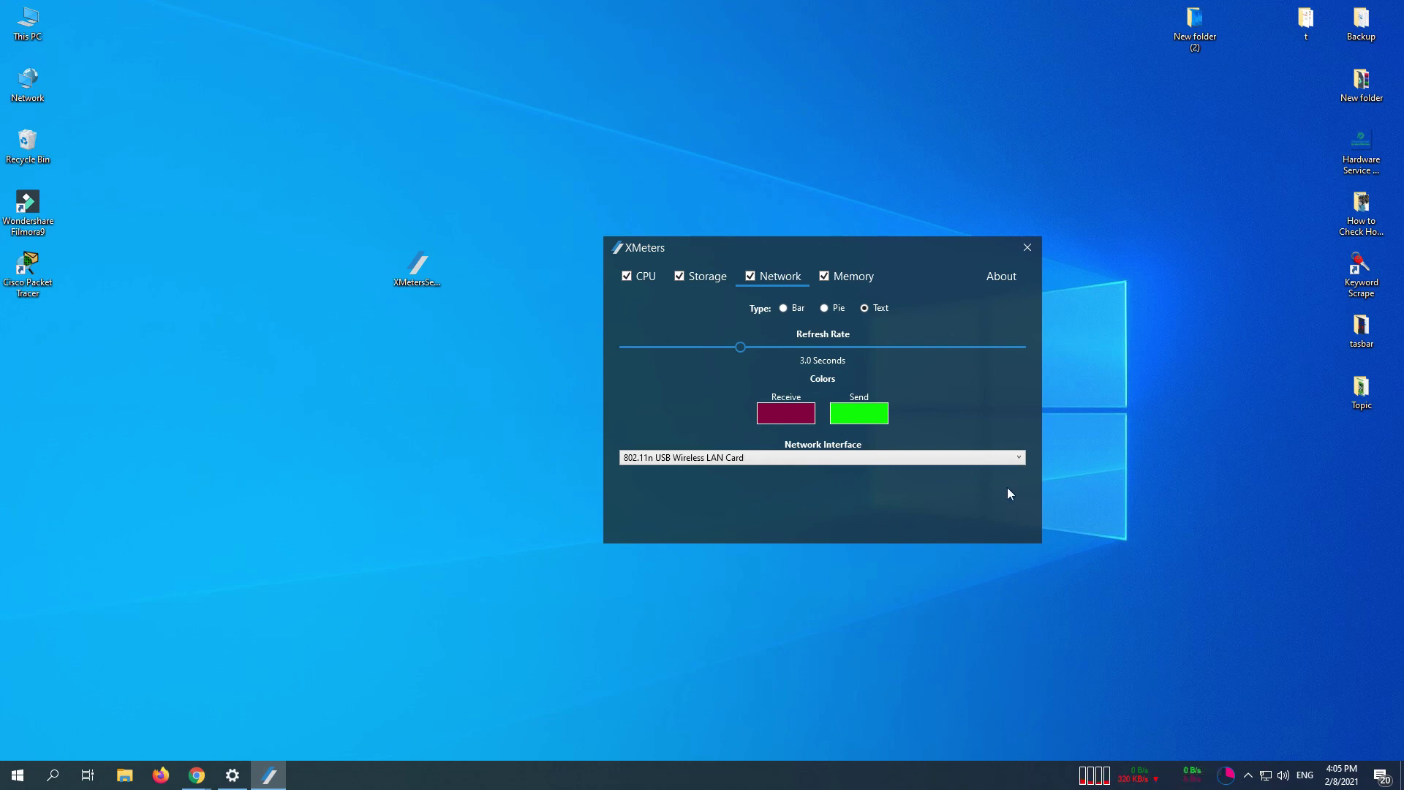
{"action": "left_click", "coordinate": [1005, 459]}
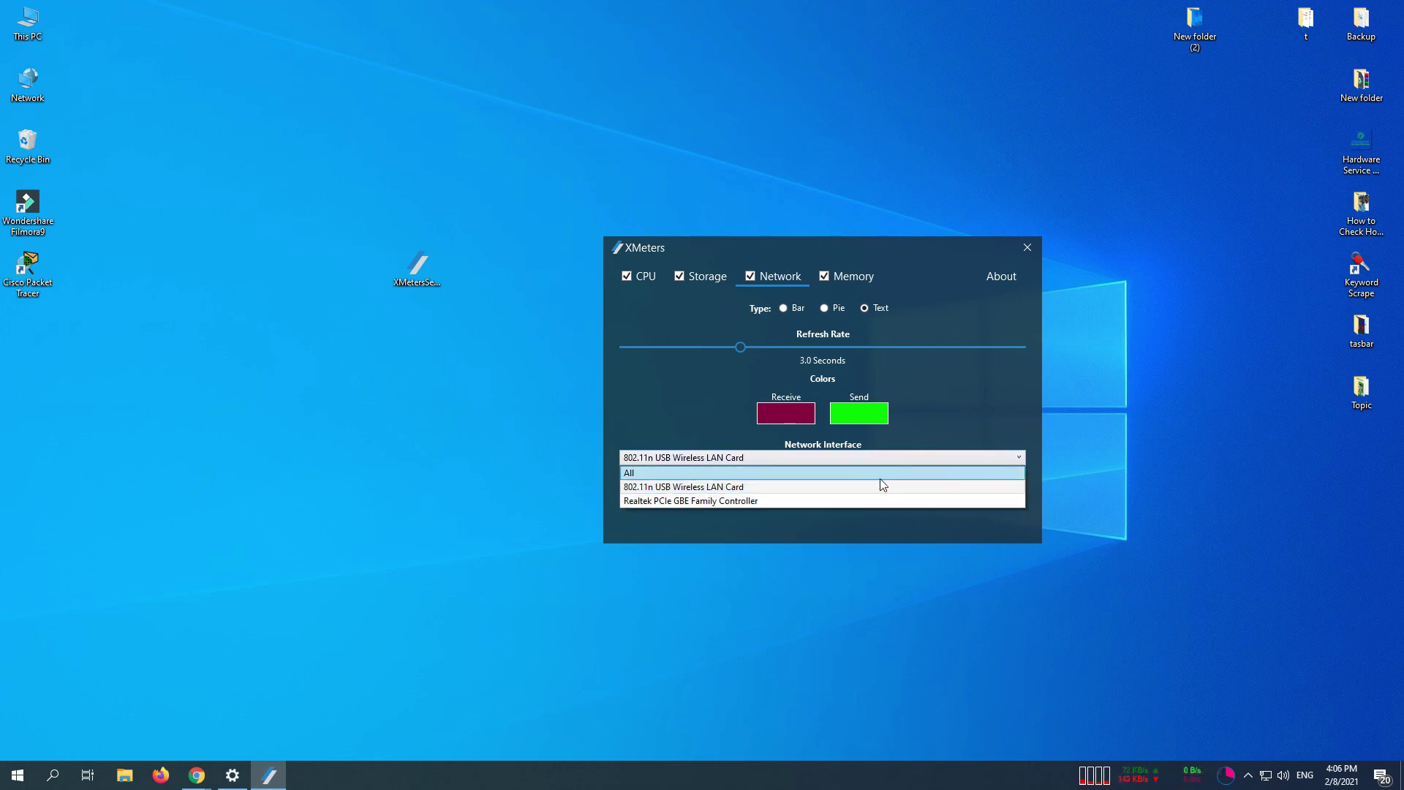
{"action": "left_click", "coordinate": [731, 487]}
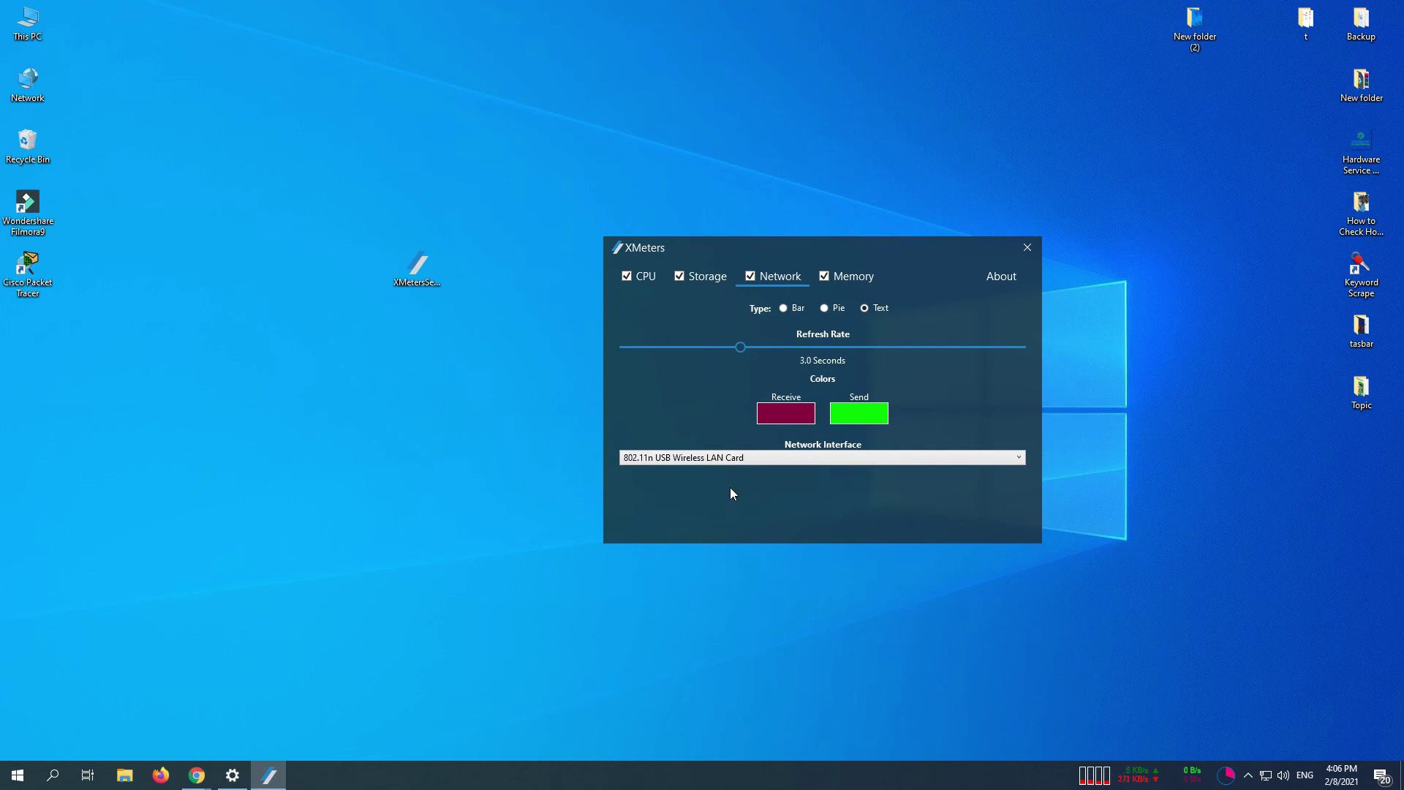
Step: Review the meter settings for Memory, Network and Storage
{"action": "left_click", "coordinate": [846, 275]}
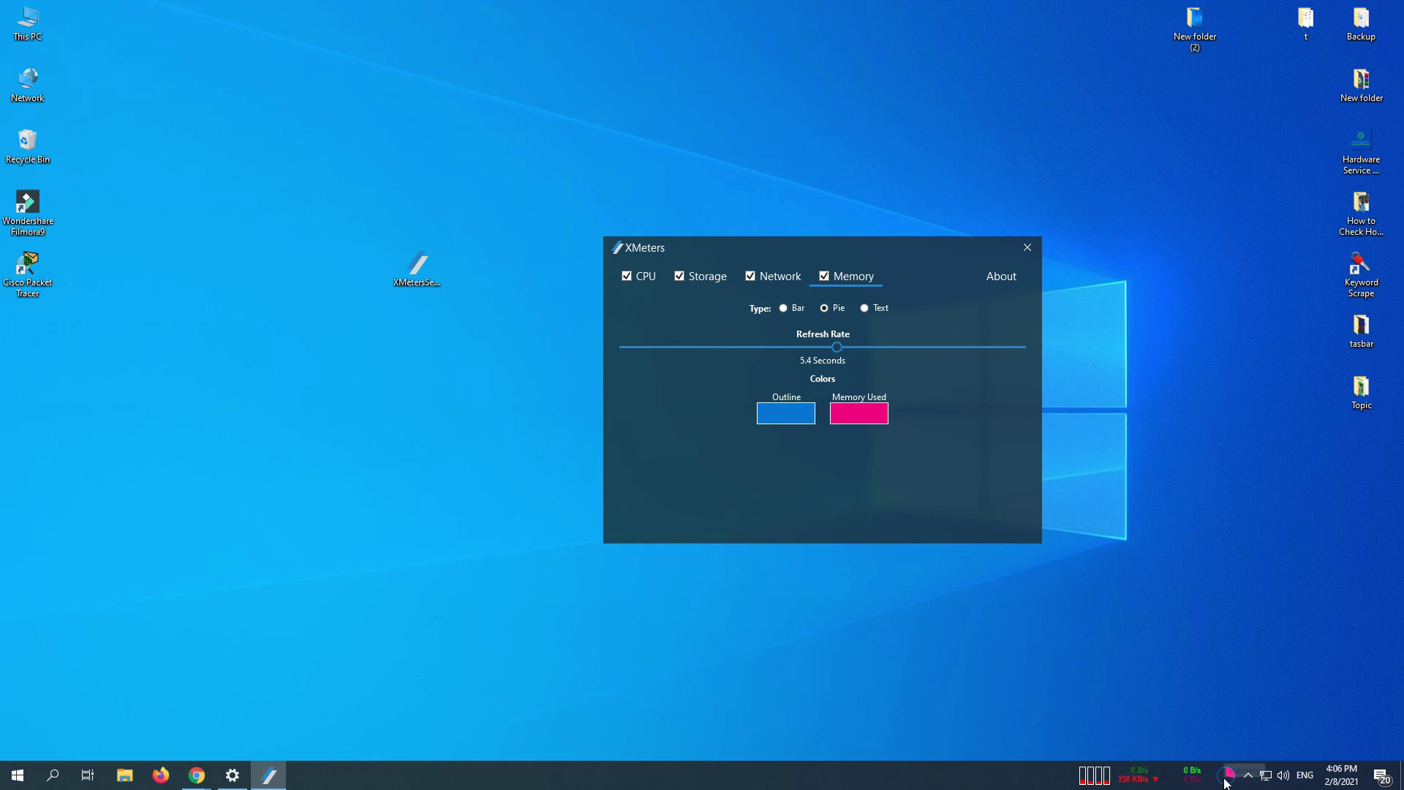
{"action": "left_click", "coordinate": [777, 280]}
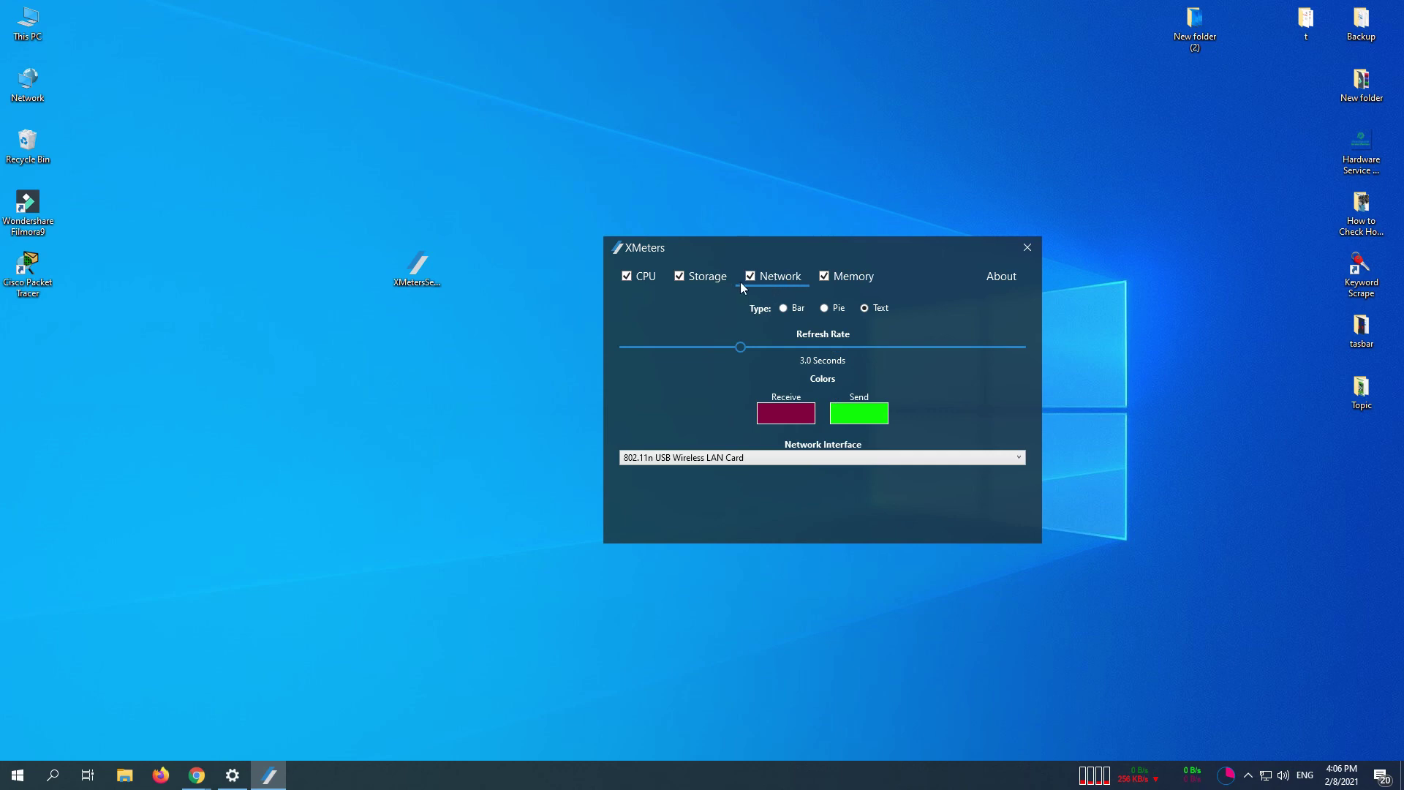
{"action": "left_click", "coordinate": [699, 276]}
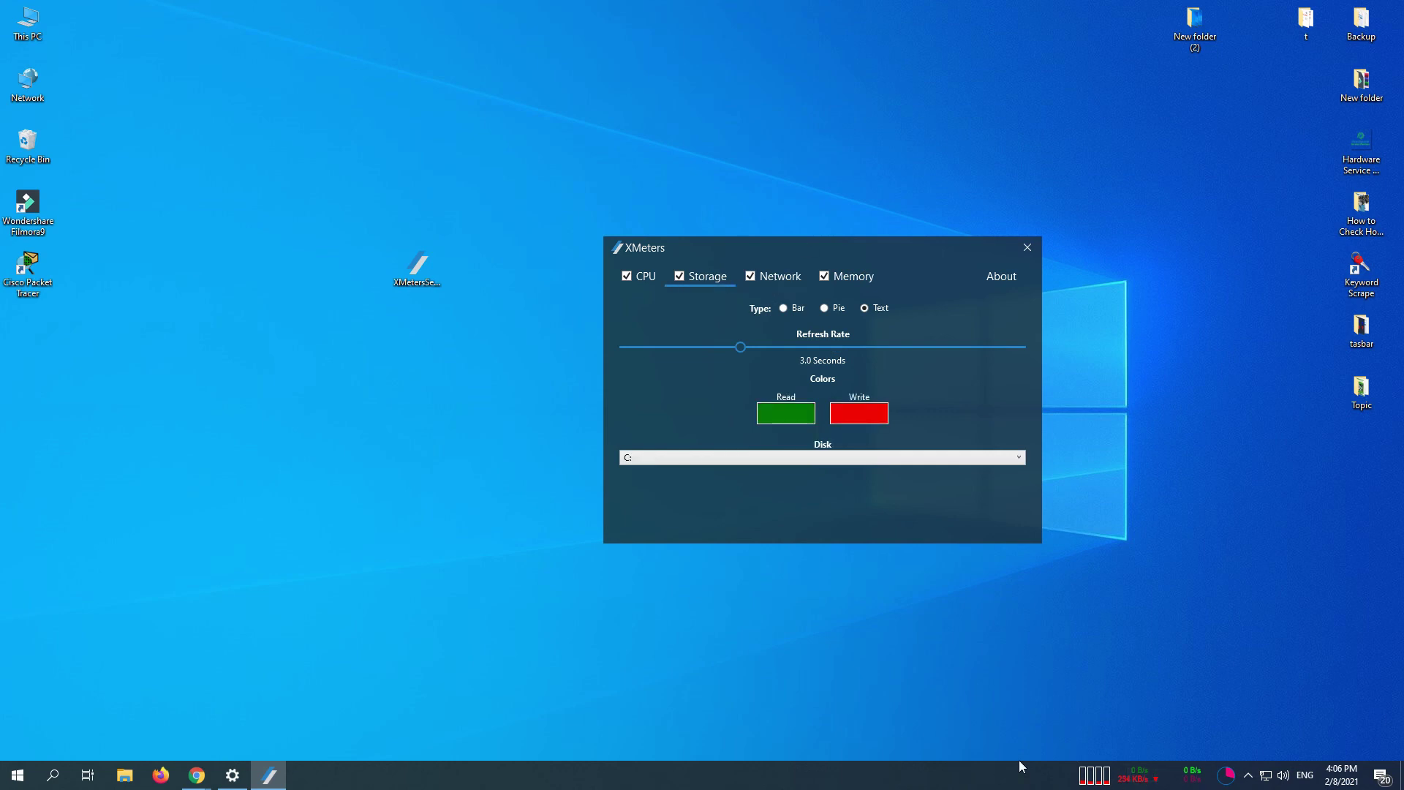